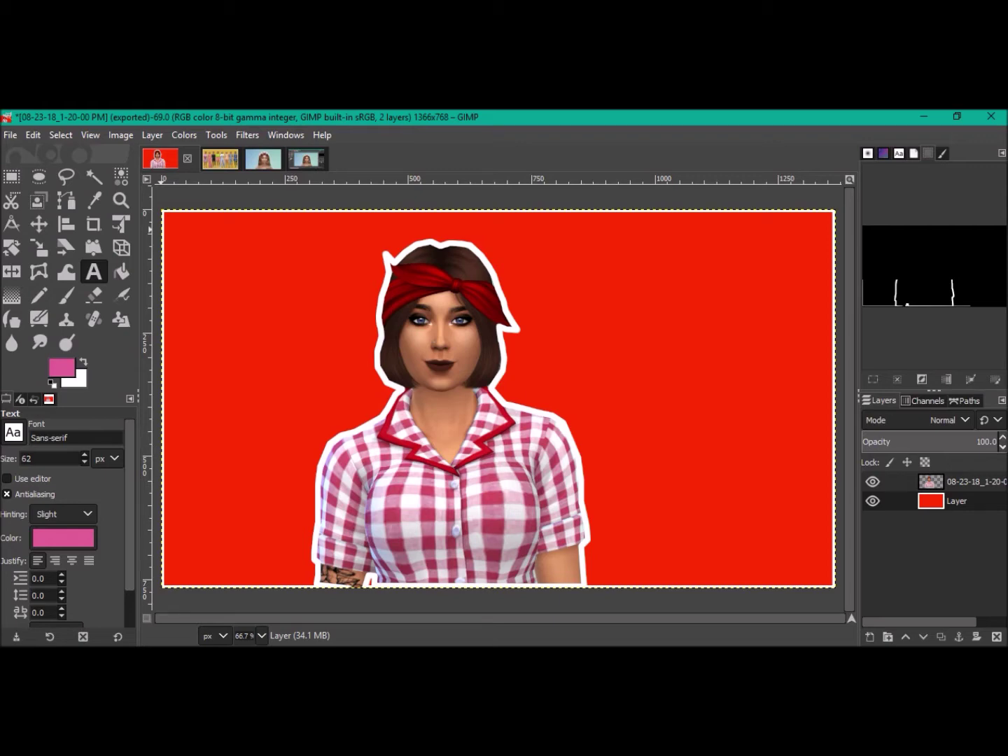
Browse for an image to open in the Documents > Electronic Arts > The Sims 4 > Screenshots folder
key(alt+f)
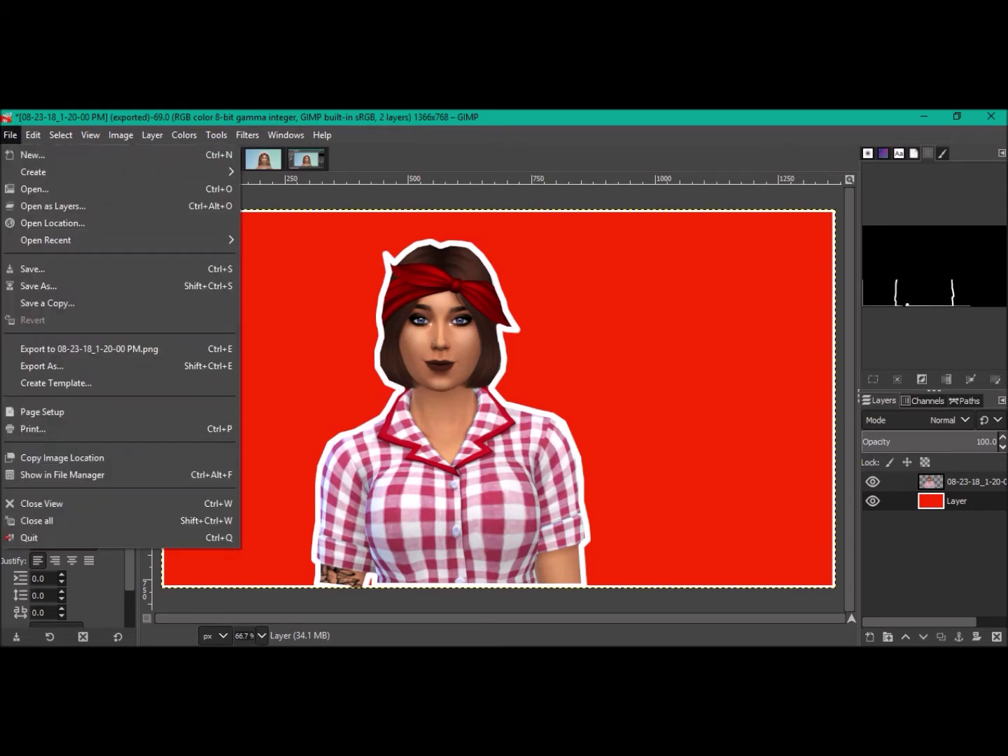
key(Down)
key(Down)
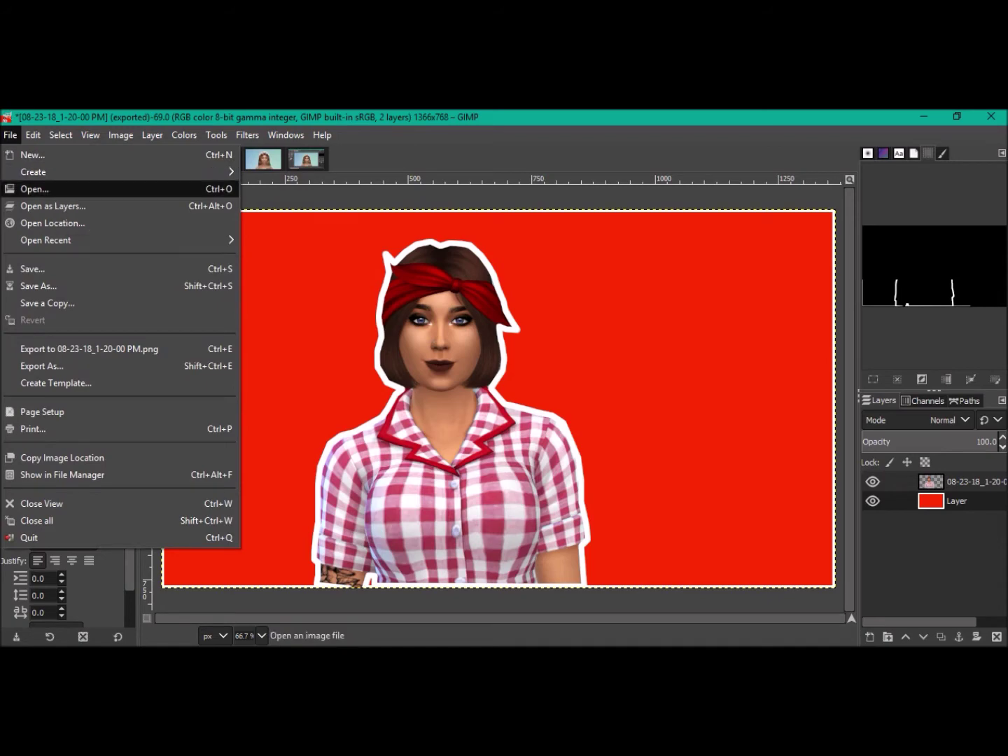
key(Return)
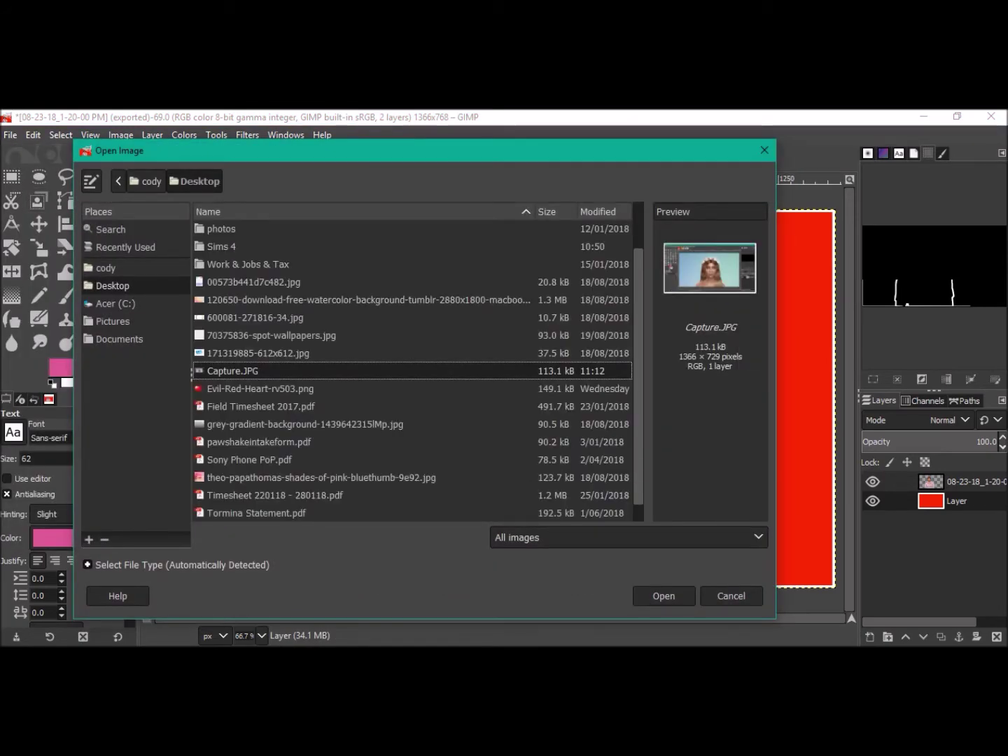
click(119, 339)
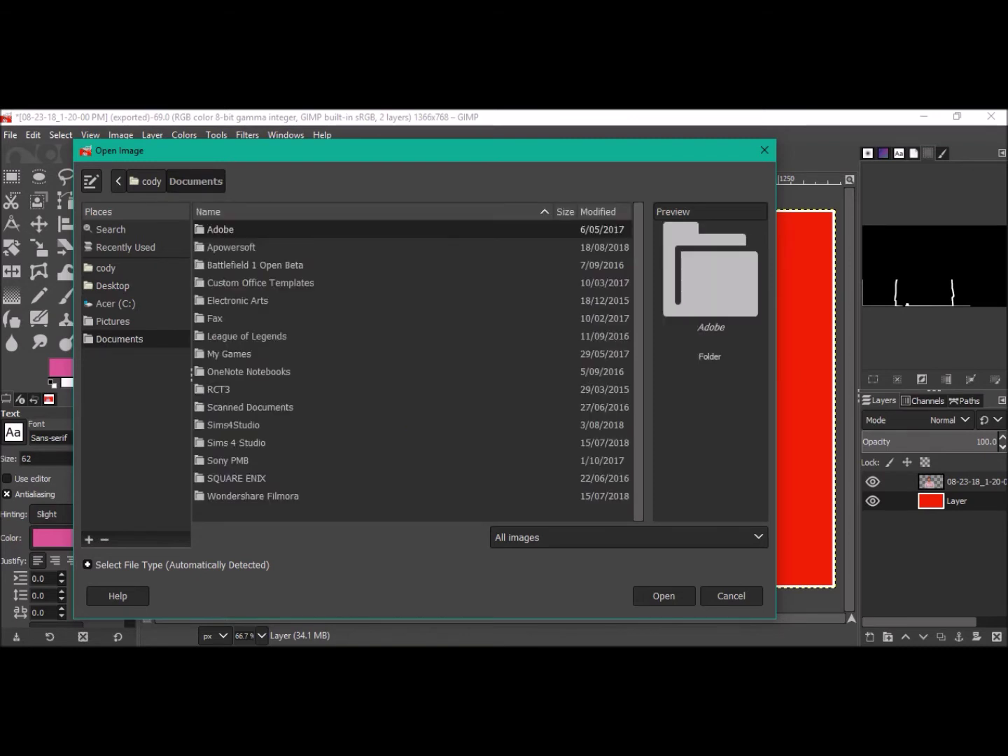
double_click(237, 300)
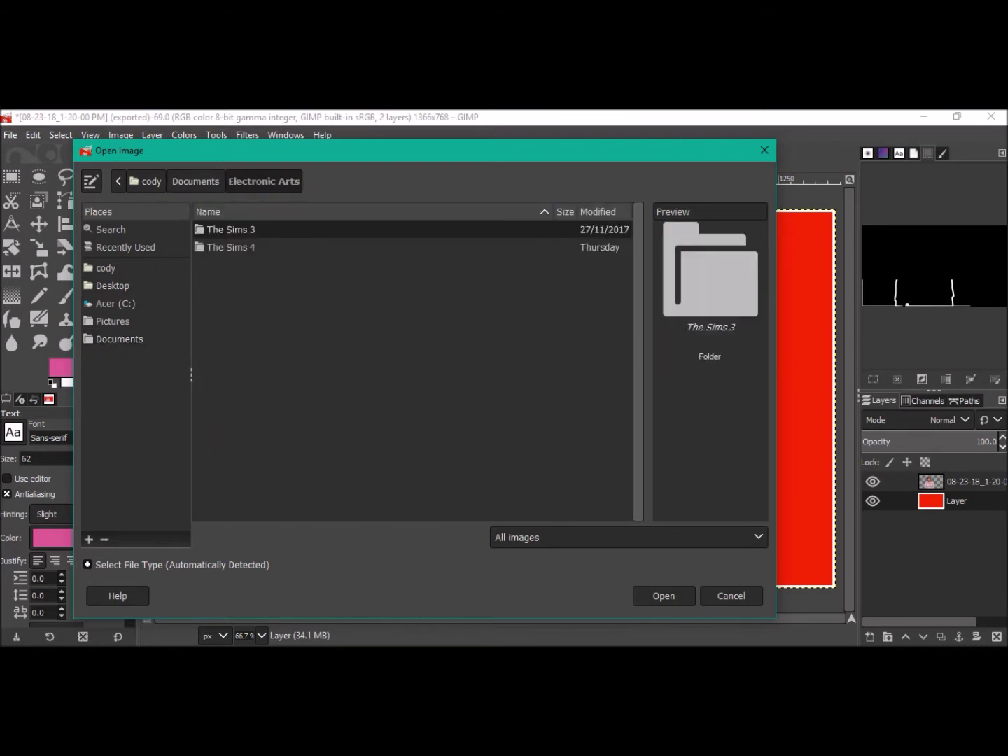
key(Down)
key(Return)
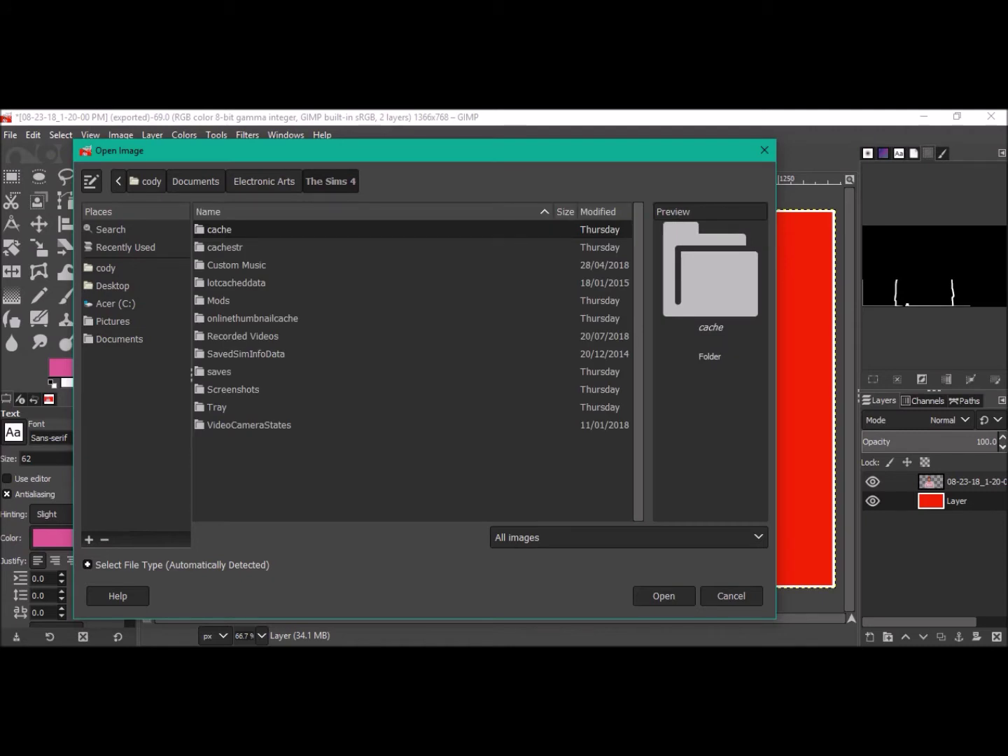
double_click(234, 390)
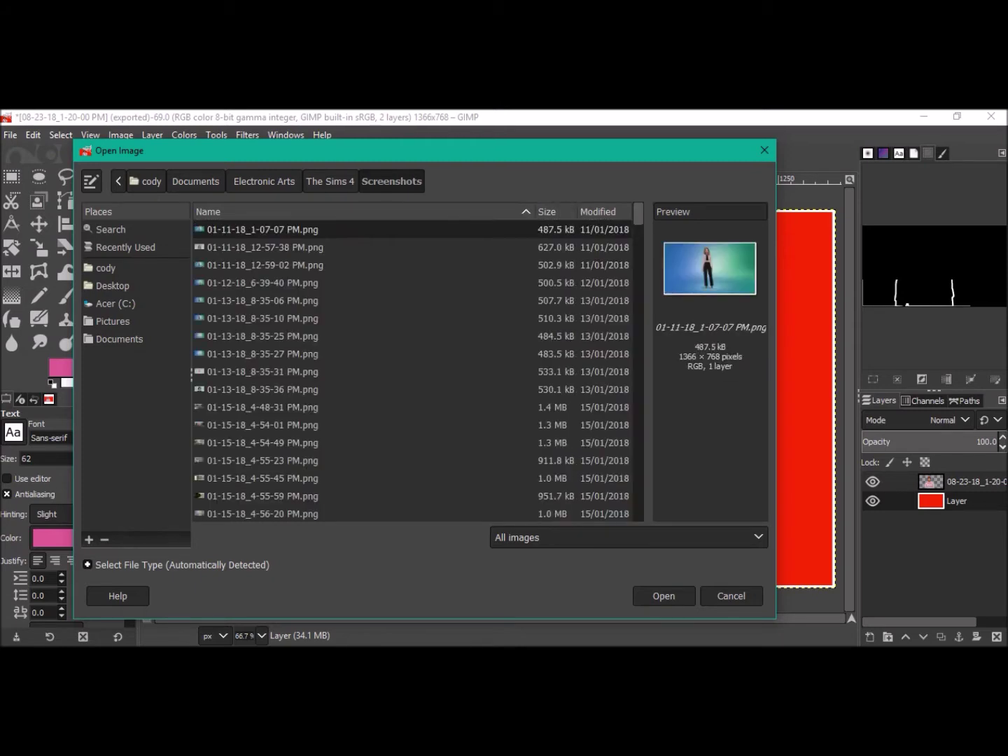
Look through the image previews in the Screenshots folder down to 01-15-18_4-55-23 PM.png
key(Down)
key(Down)
key(Down)
key(Down)
key(Down)
key(Down)
key(Down)
key(Down)
key(Down)
key(Down)
key(Down)
key(Down)
key(Down)
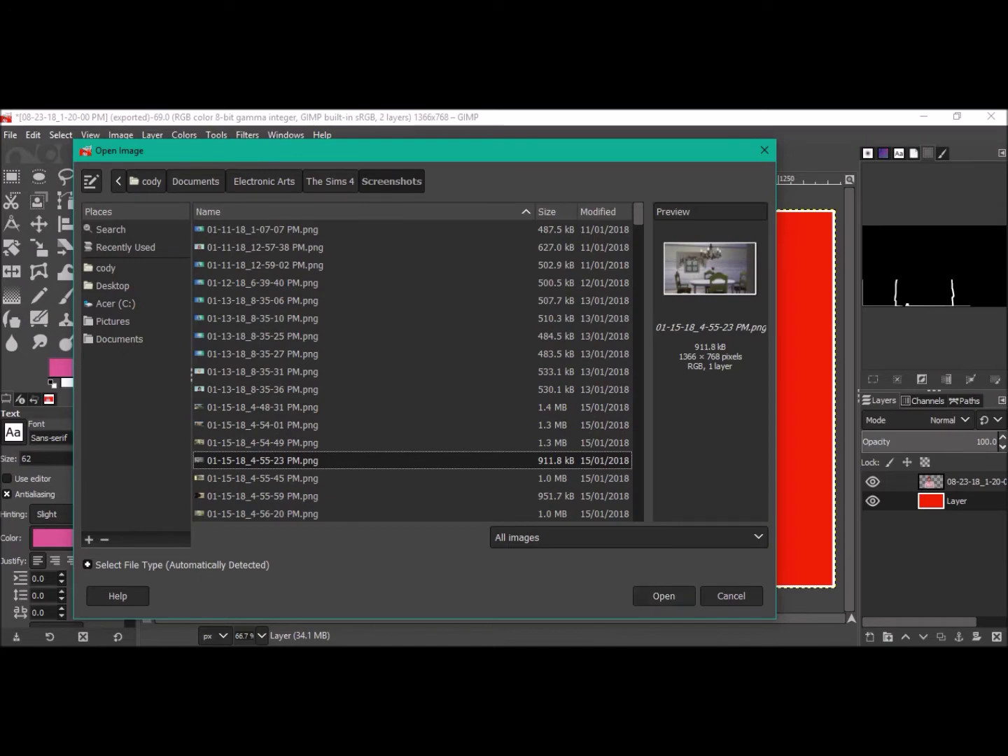
key(Return)
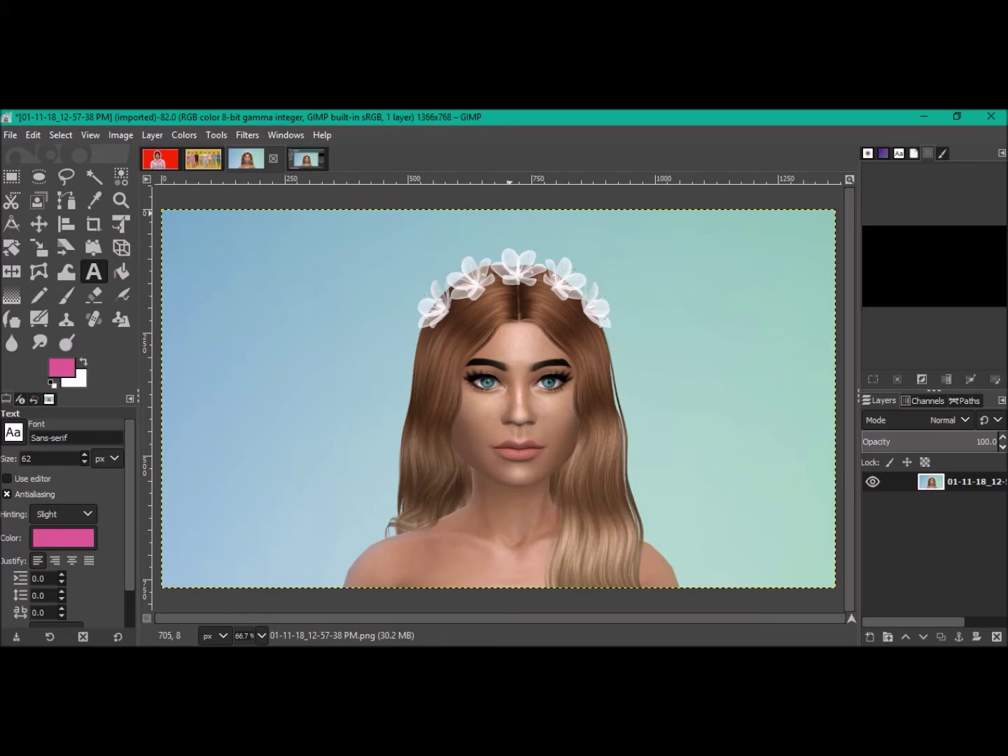
View the finished red-background example, return to the flower-crown portrait, and activate the Paths tool
click(160, 159)
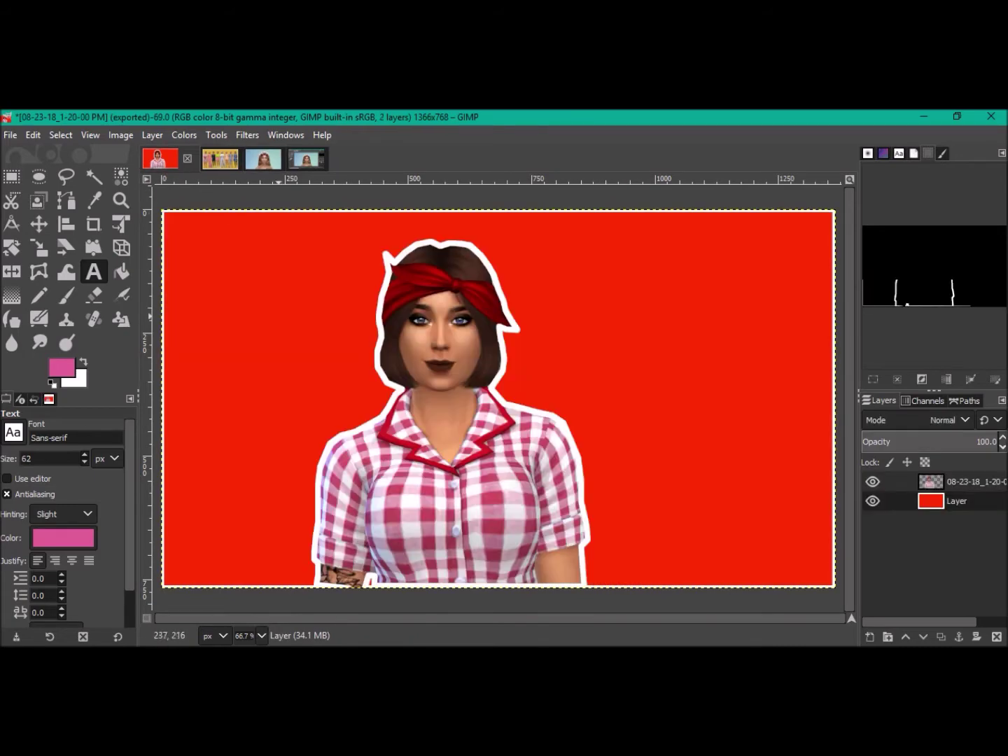
click(264, 160)
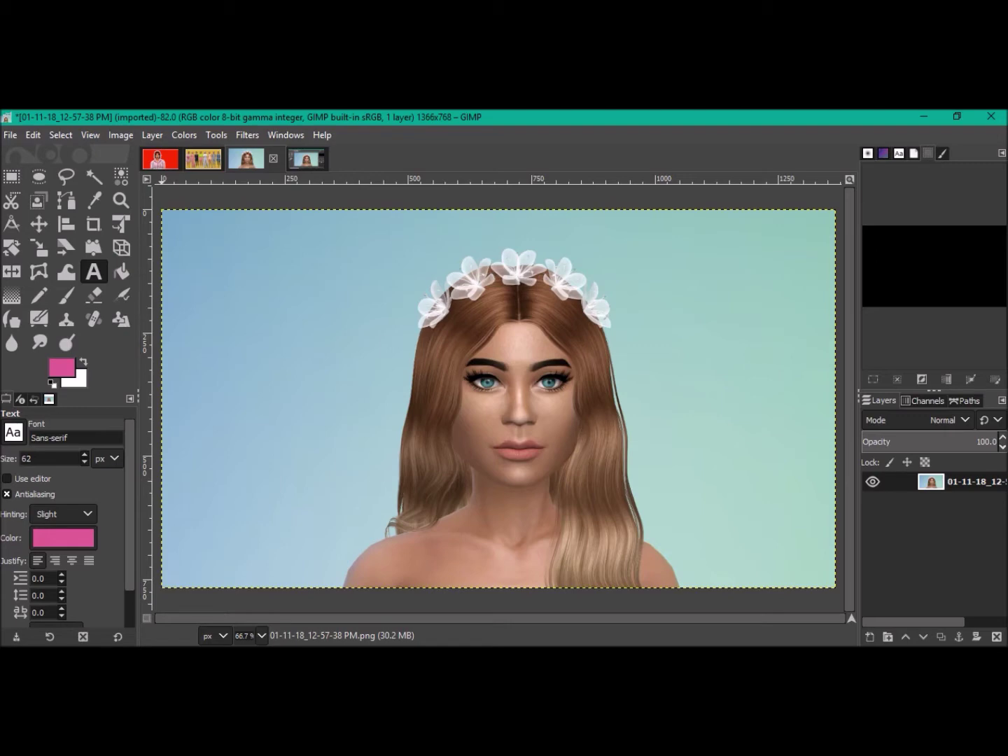
click(65, 201)
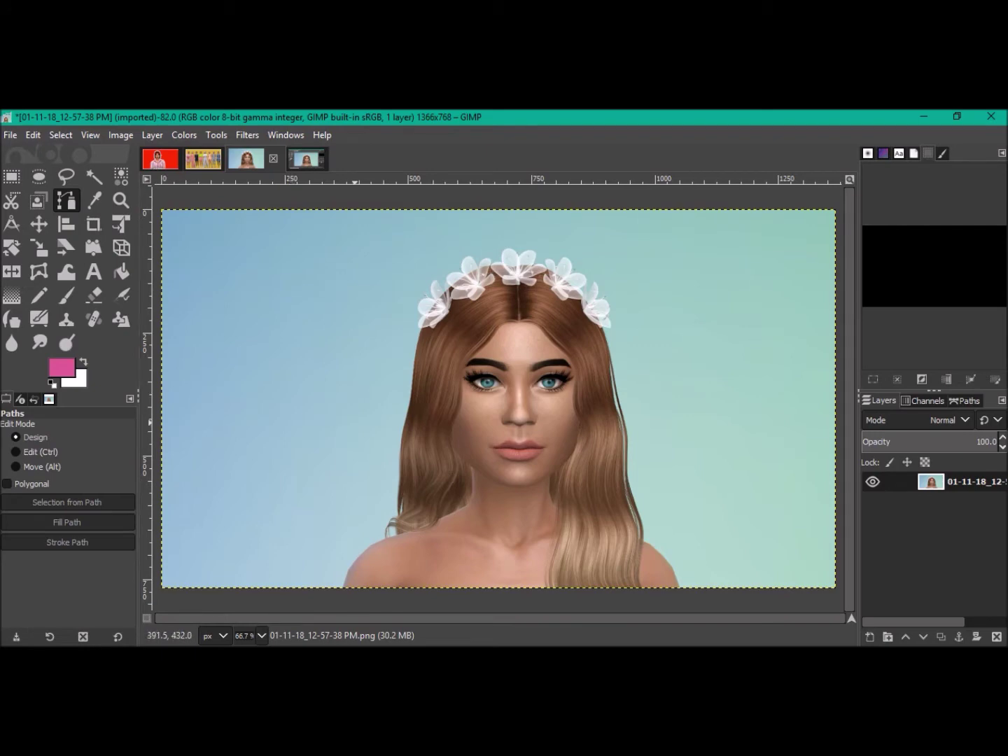
scroll(356, 422, up, 5)
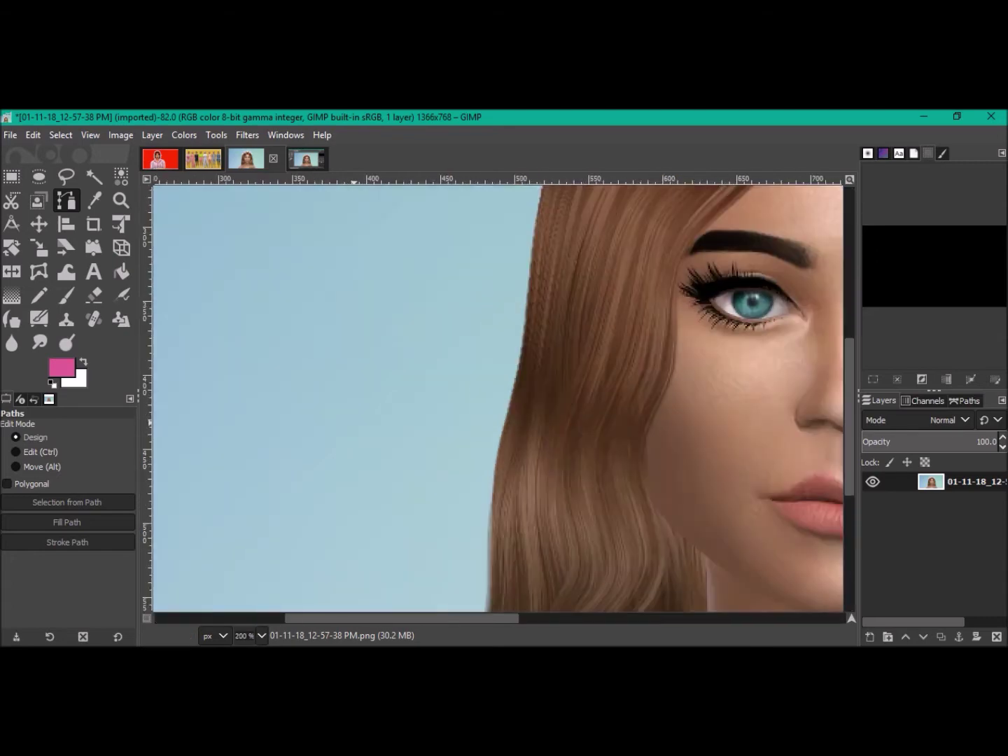
scroll(354, 423, up, 1)
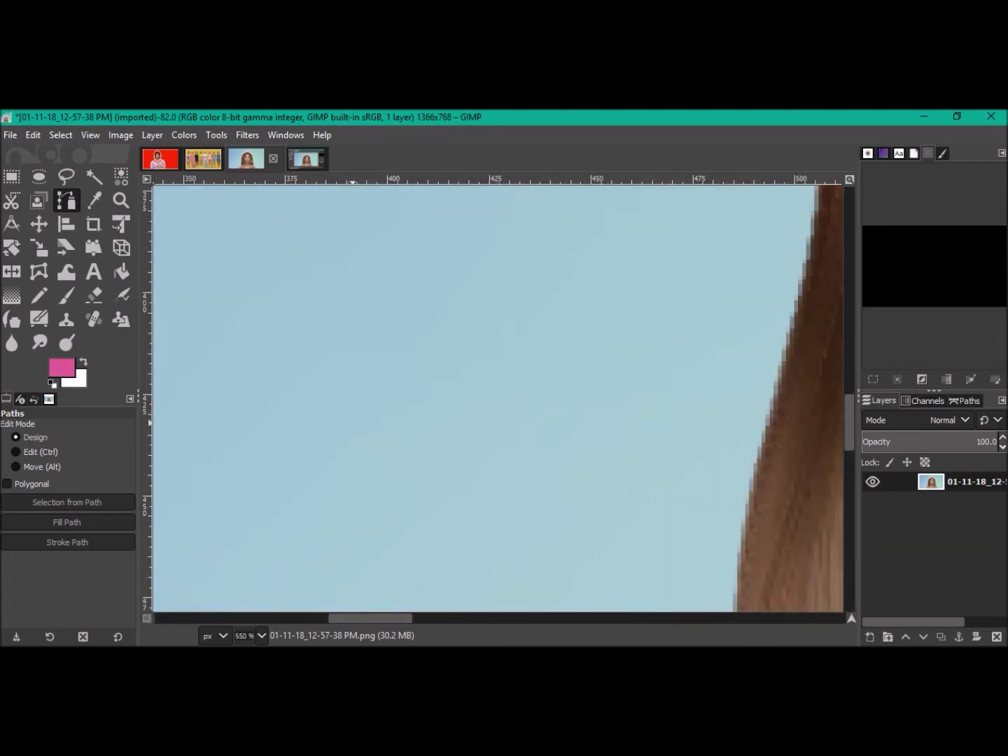
scroll(354, 424, down, 6)
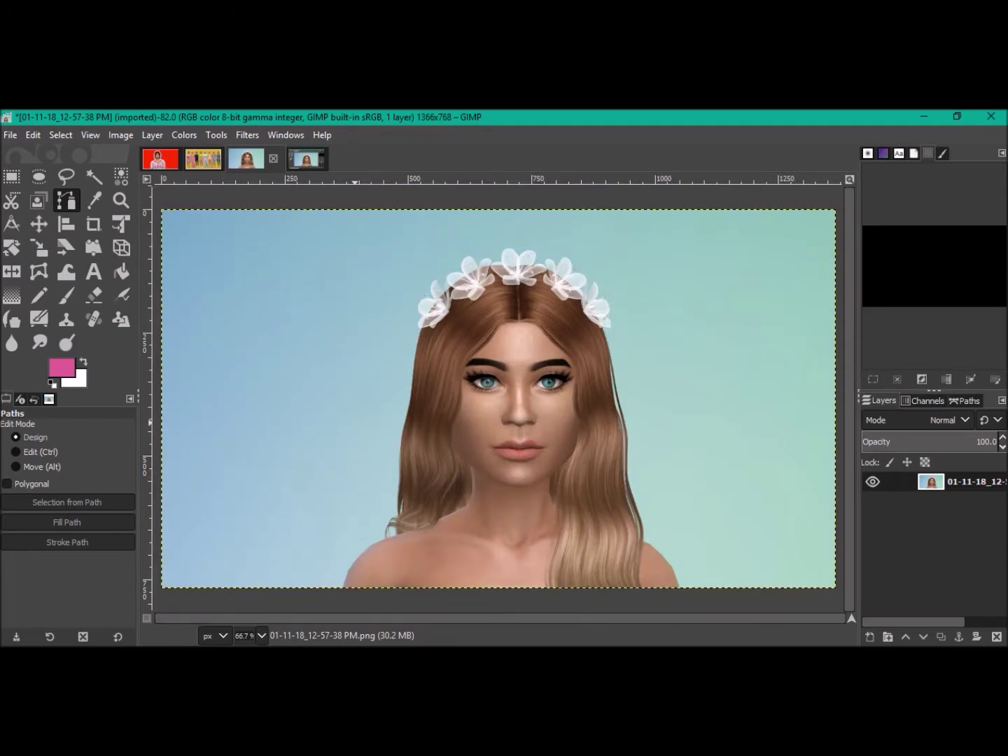
scroll(356, 422, up, 3)
scroll(753, 386, up, 4)
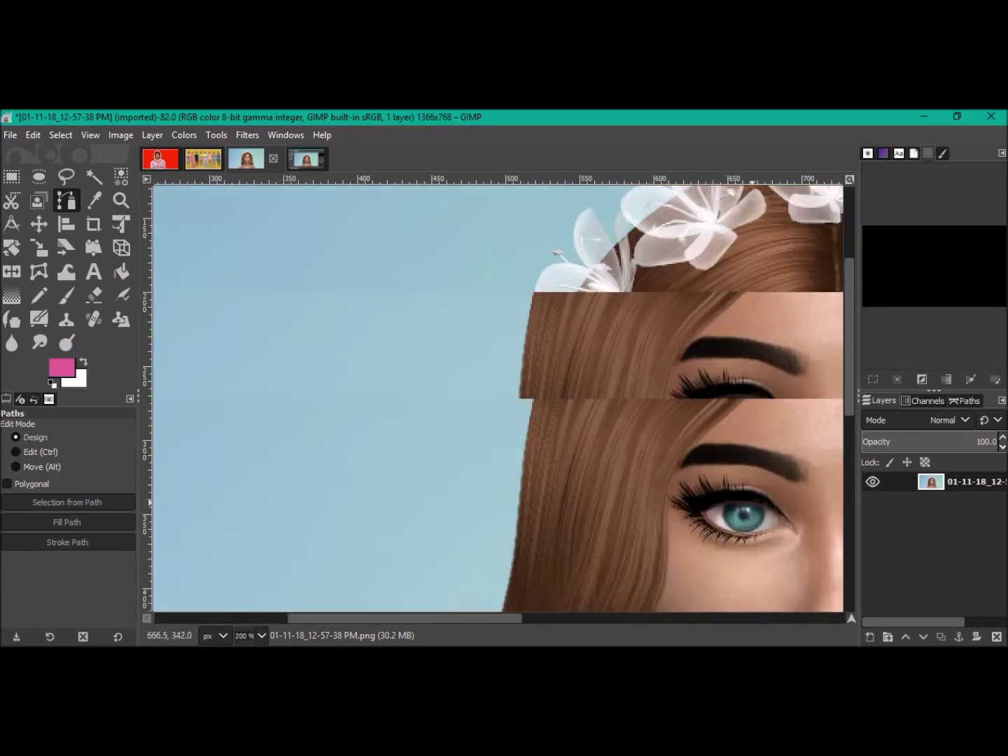
scroll(656, 360, down, 2)
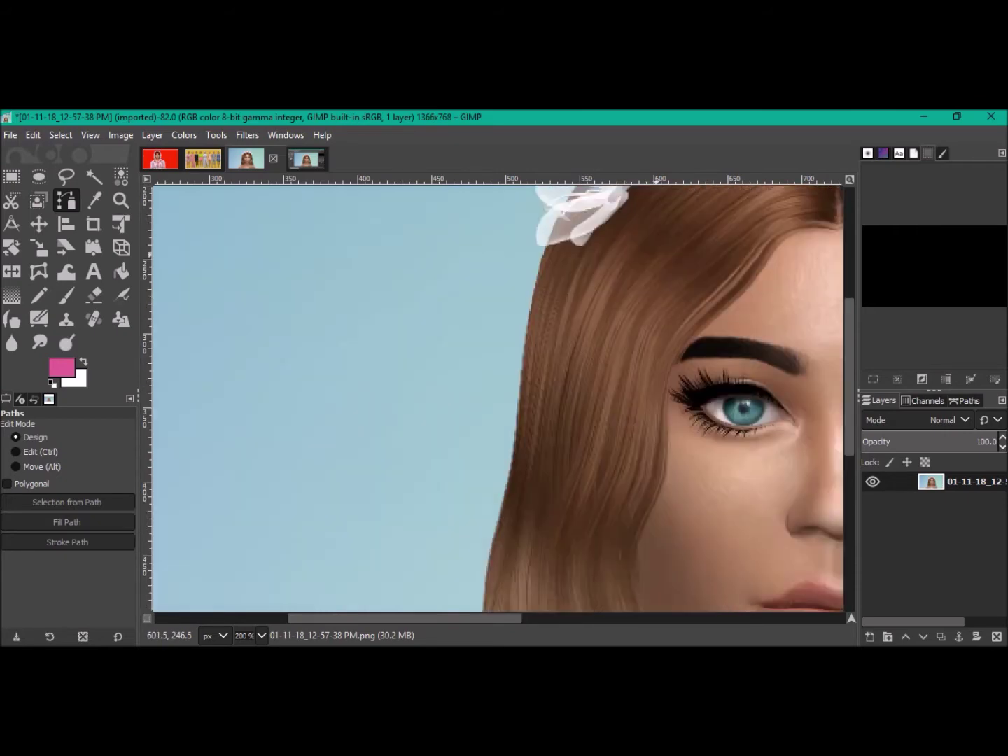
scroll(657, 362, down, 1)
scroll(659, 266, down, 1)
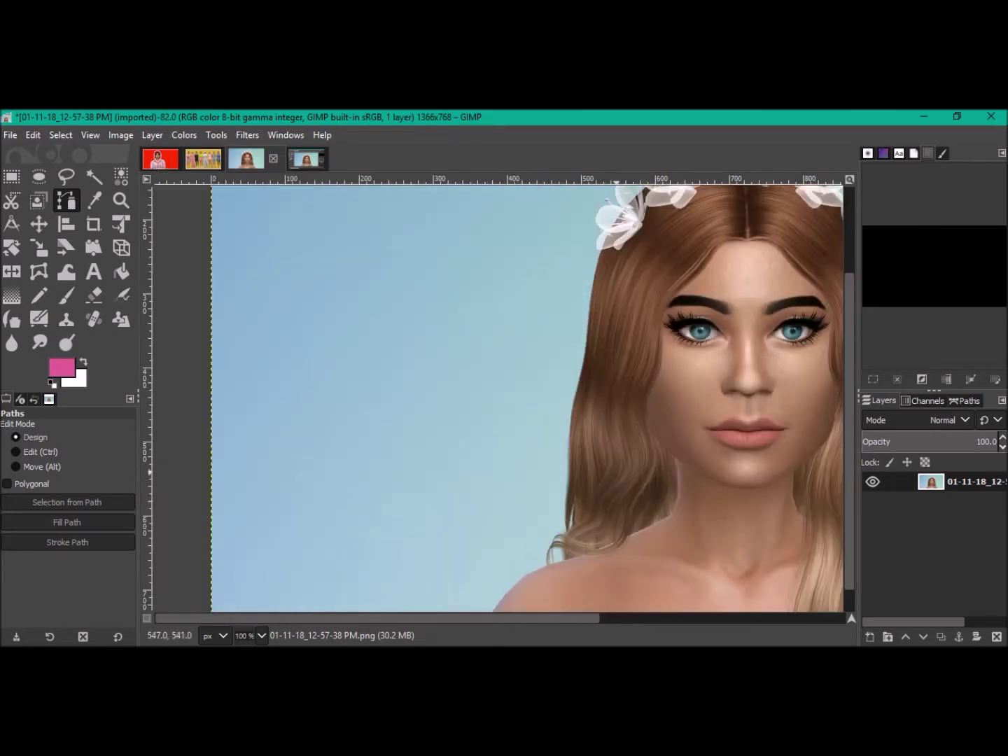
scroll(623, 592, down, 1)
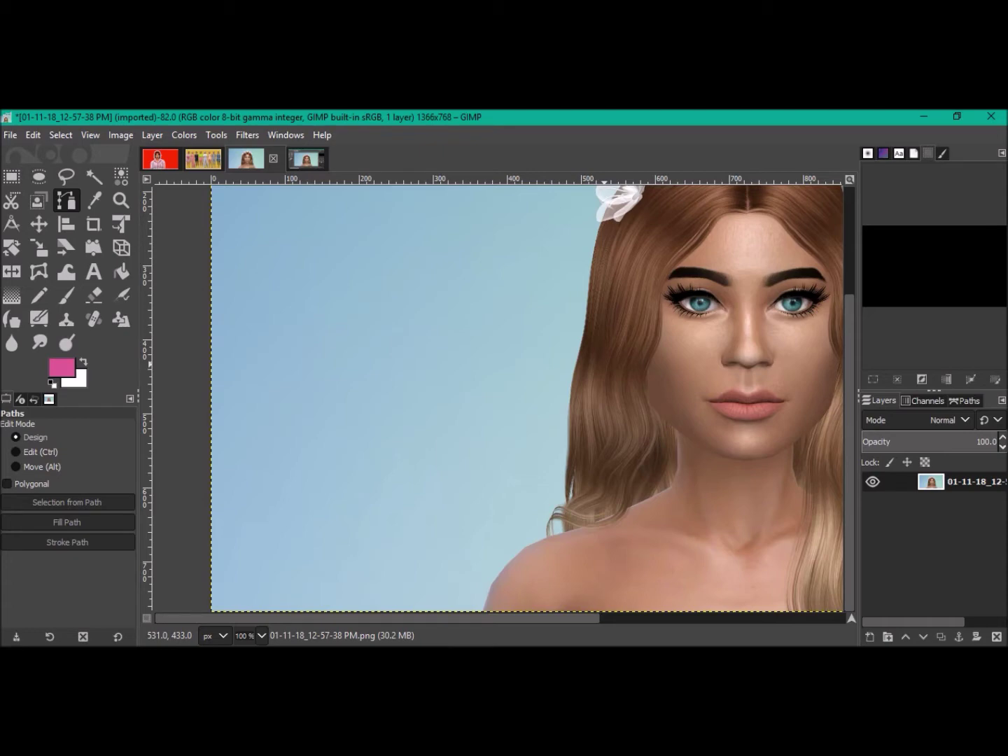
key(minus)
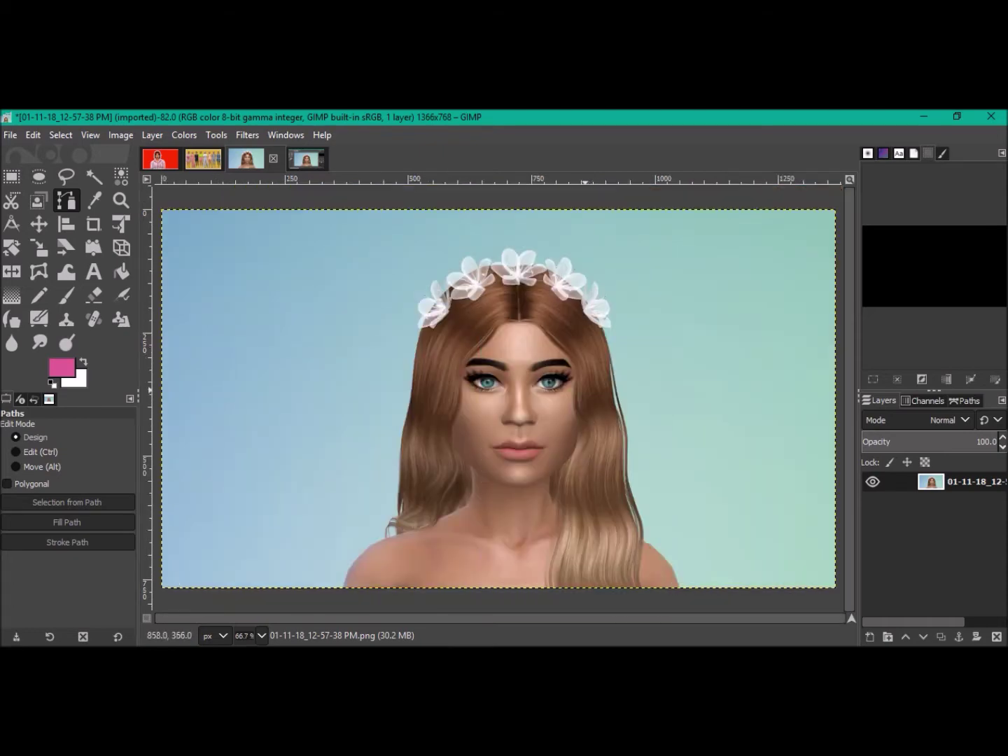
Trace a path from the image's bottom edge over the left shoulder and up the hair's outer edge to the flower crown
key(plus)
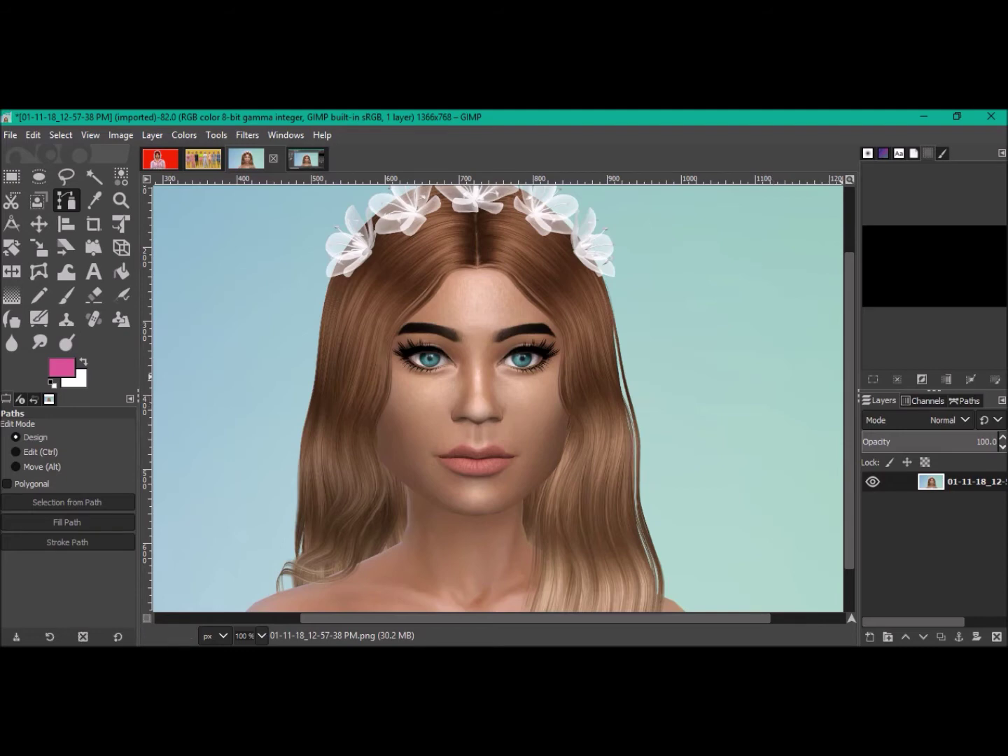
scroll(499, 398, down, 2)
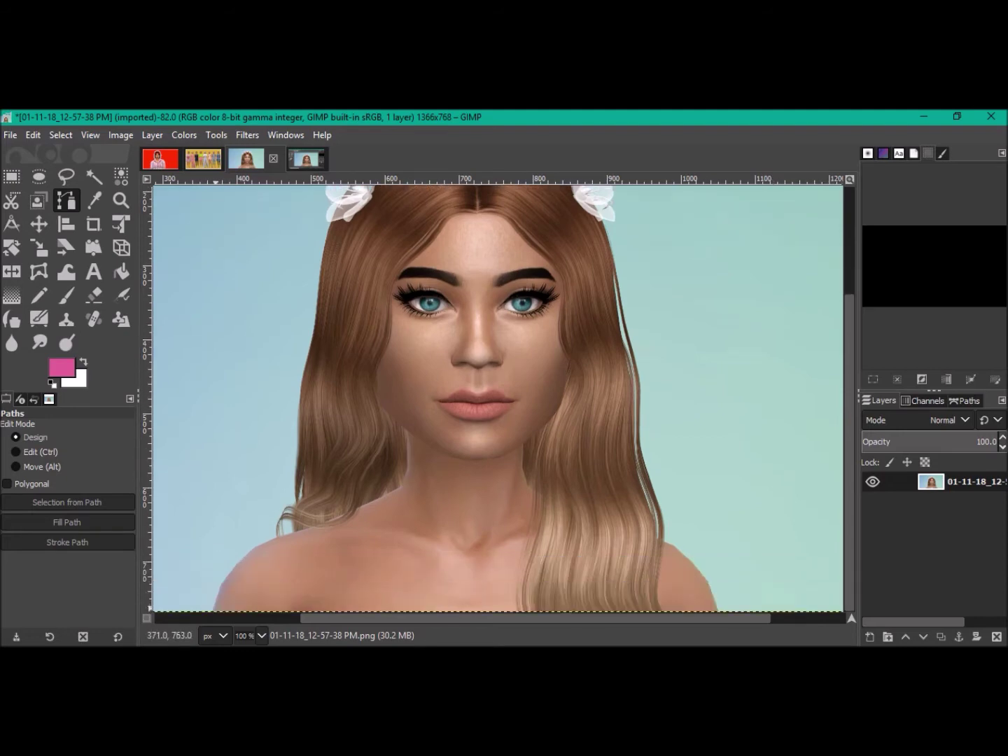
click(213, 606)
click(238, 563)
click(268, 540)
click(289, 531)
click(293, 486)
click(295, 443)
click(300, 393)
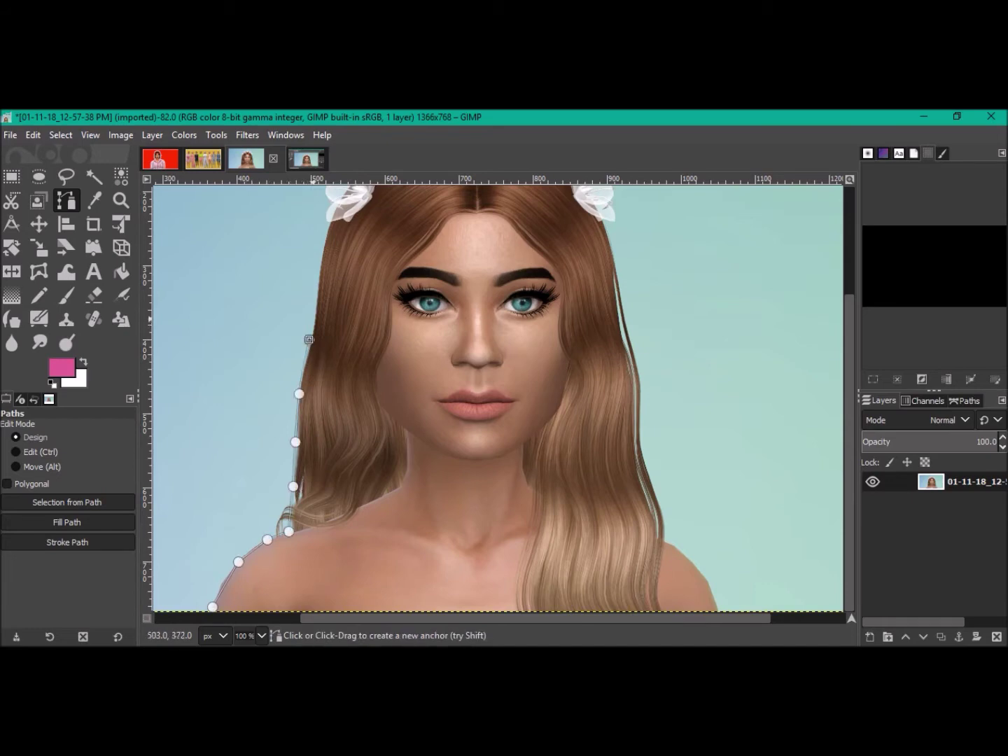
click(318, 280)
click(327, 221)
Continue the path around the lower petal and protruding stamen tip of the crown's leftmost flower
scroll(328, 226, up, 3)
Extend the path over the leftmost flower's upper petal and around the small details between it and the second flower
scroll(315, 357, up, 3)
click(324, 424)
click(307, 400)
click(314, 358)
click(346, 346)
click(331, 332)
click(349, 323)
click(351, 331)
click(356, 343)
click(371, 348)
click(381, 349)
click(390, 267)
click(417, 300)
click(427, 324)
click(430, 274)
Continue the path over the second flower's tall petal and its smaller right petal
scroll(431, 274, up, 5)
click(440, 255)
click(472, 289)
click(500, 327)
click(513, 324)
click(486, 287)
Trace the path over the second flower's left petal and around its protruding stamen tip
scroll(484, 288, down, 3)
click(448, 329)
click(462, 300)
click(497, 283)
click(538, 277)
click(583, 287)
click(562, 259)
click(548, 258)
click(553, 245)
click(567, 239)
Extend the path over the central flower's low left petal and its tall left petal
scroll(566, 240, up, 2)
click(571, 299)
click(604, 264)
click(632, 255)
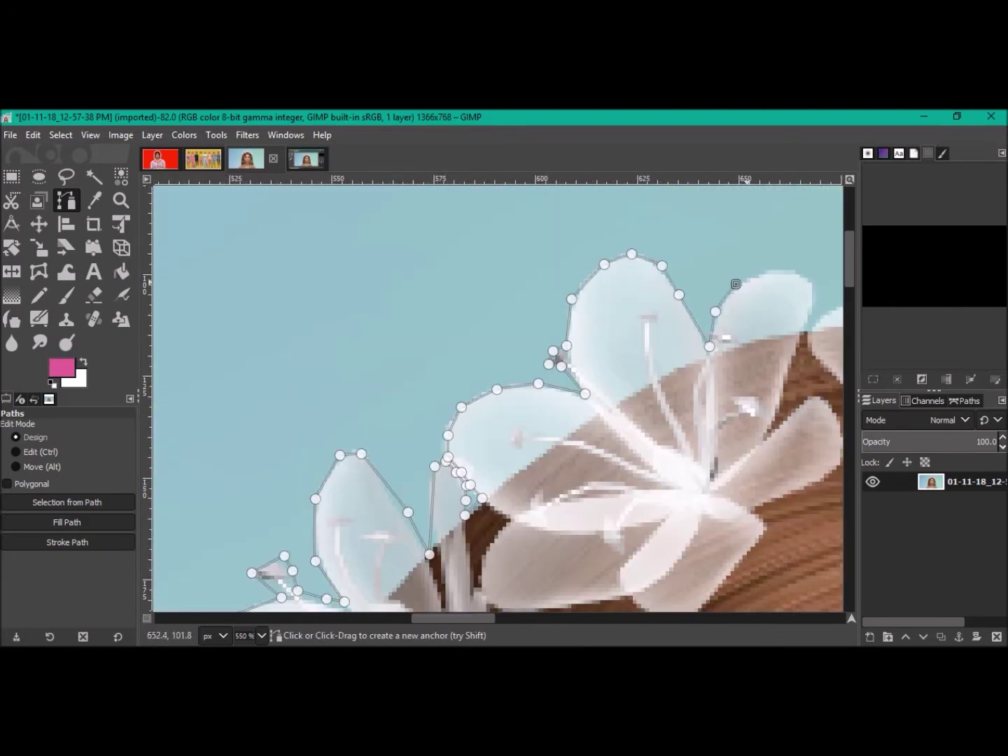
scroll(735, 283, right, 10)
click(343, 267)
click(383, 294)
click(375, 326)
click(409, 301)
click(465, 300)
Trace the path around the central flower's tall right petal and the stamen tip below it
scroll(465, 300, up, 3)
click(474, 349)
click(498, 302)
click(541, 296)
click(567, 303)
click(598, 330)
click(658, 319)
click(728, 317)
click(754, 335)
click(750, 378)
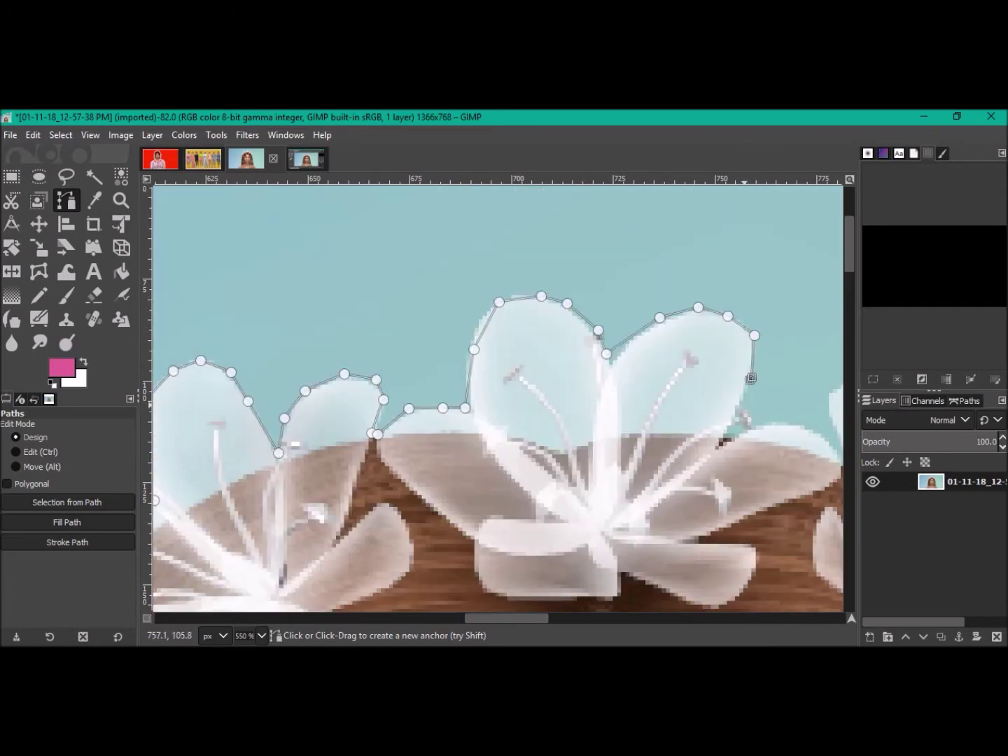
scroll(751, 379, up, 4)
click(786, 294)
click(714, 445)
click(740, 438)
click(763, 418)
click(787, 469)
click(767, 507)
click(702, 495)
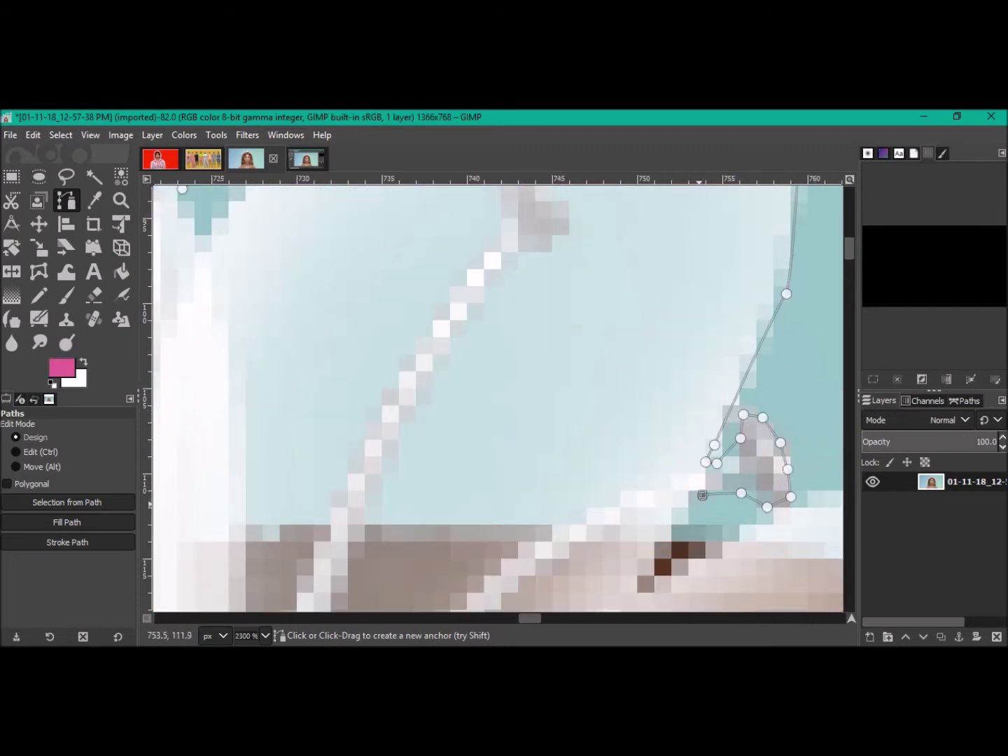
Continue the path over the central flower's low right petal and into the gap before the fourth flower
scroll(778, 490, down, 3)
scroll(420, 490, right, 8)
click(475, 483)
click(525, 493)
click(551, 512)
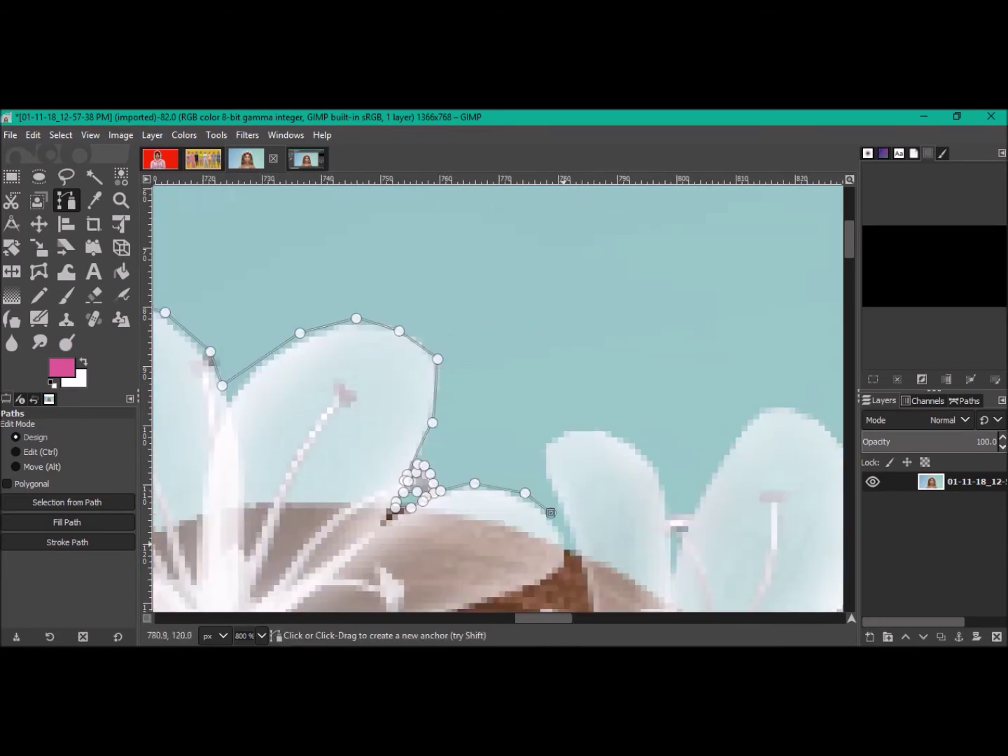
click(562, 543)
click(575, 545)
Trace the path over the fourth flower's left petal and down into the gap between its petals
click(550, 473)
click(590, 429)
click(618, 432)
click(662, 495)
scroll(669, 534, up, 2)
click(669, 537)
scroll(669, 541, down, 4)
Trace the path out of the fourth flower's gap, past the stamen tip, and up the left side of its tall right petal
click(677, 403)
click(690, 325)
click(676, 316)
click(669, 293)
click(689, 279)
click(710, 280)
scroll(715, 294, down, 2)
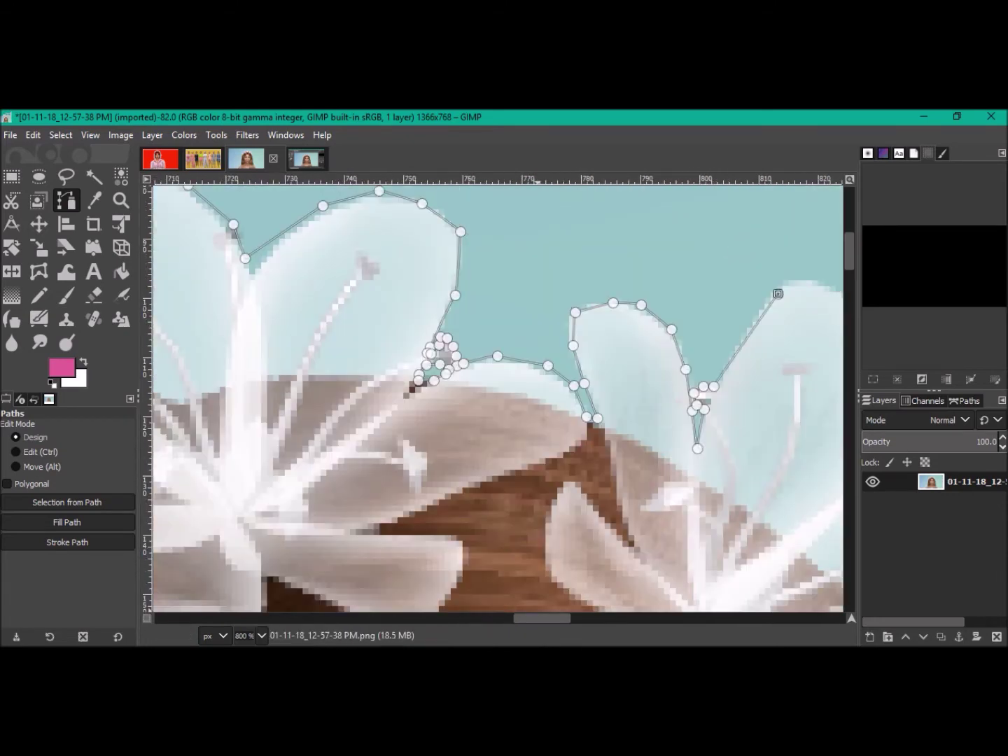
Continue the path over the top of the fourth flower's tall right petal and down its far side
drag(537, 618, 567, 618)
click(458, 277)
click(494, 292)
click(539, 348)
click(549, 383)
Trace the path around the stamen tip below that petal and onto the fourth flower's low right petal
click(530, 456)
click(559, 431)
click(563, 413)
click(524, 485)
click(603, 465)
click(657, 471)
Trace the path around the end of the fourth flower's low right petal into the gap before the fifth flower
scroll(658, 471, down, 3)
click(712, 404)
click(722, 463)
click(694, 507)
click(640, 547)
Trace the path over the fifth flower's left petal and up to its tall upper petal
click(696, 412)
click(720, 377)
click(736, 400)
click(720, 452)
click(727, 495)
click(733, 504)
click(807, 368)
Continue the path down the far side of the fifth flower's tall upper petal into the gap beneath it
scroll(805, 365, right, 5)
click(528, 390)
click(546, 454)
click(539, 518)
click(509, 568)
Trace the path around the stamen tip between the fifth flower's upper petal and its outer right petal
click(577, 571)
click(602, 539)
click(586, 533)
click(612, 515)
Trace the path down the fifth flower's outer right petal and past the stamen tip to the lowest petal's edge
scroll(596, 576, down, 3)
click(639, 267)
click(662, 302)
click(676, 336)
click(683, 377)
click(665, 422)
click(691, 431)
click(690, 527)
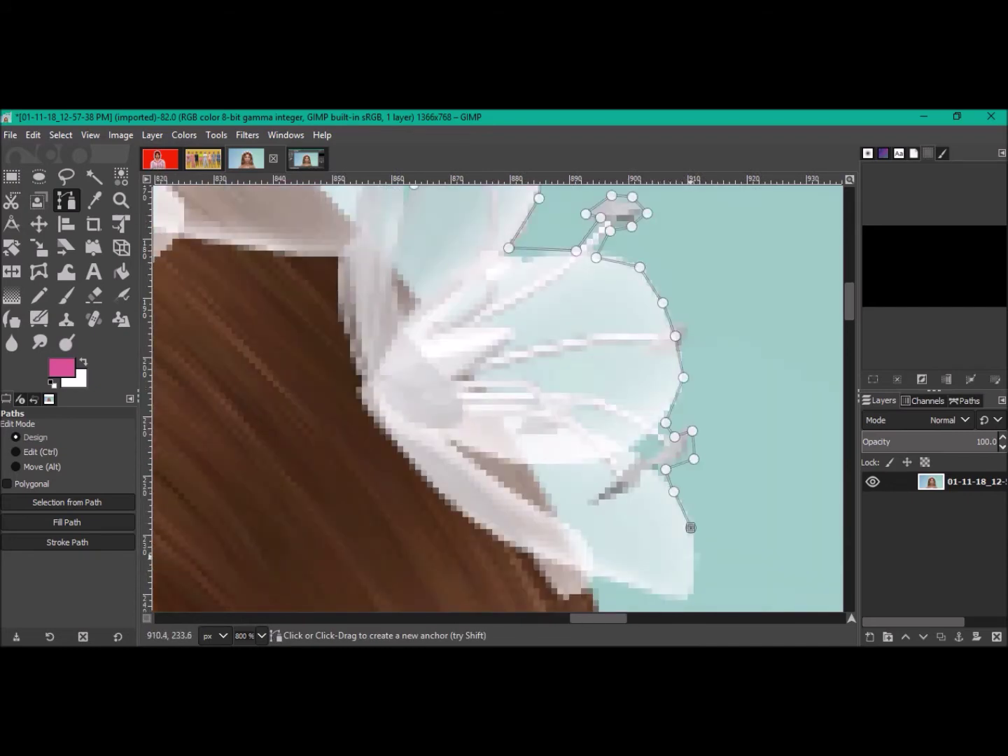
Trace the path down the right side of the hair and over the shoulder to the image's bottom edge
scroll(627, 381, down, 7)
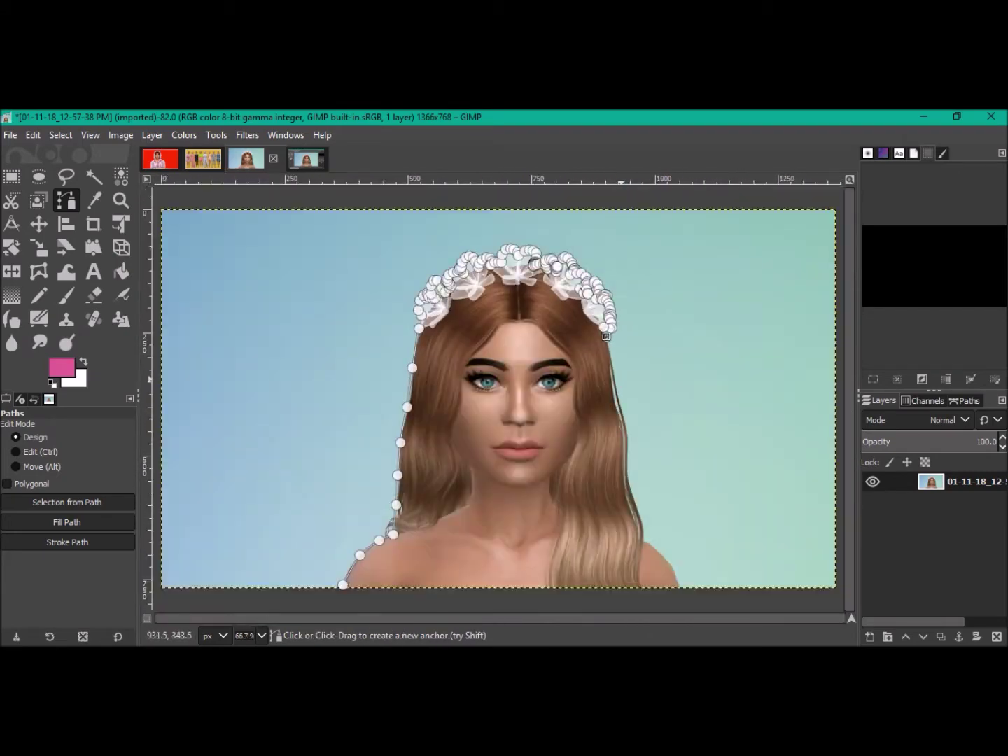
click(616, 395)
click(627, 433)
click(629, 474)
click(637, 504)
click(645, 542)
click(659, 551)
click(679, 587)
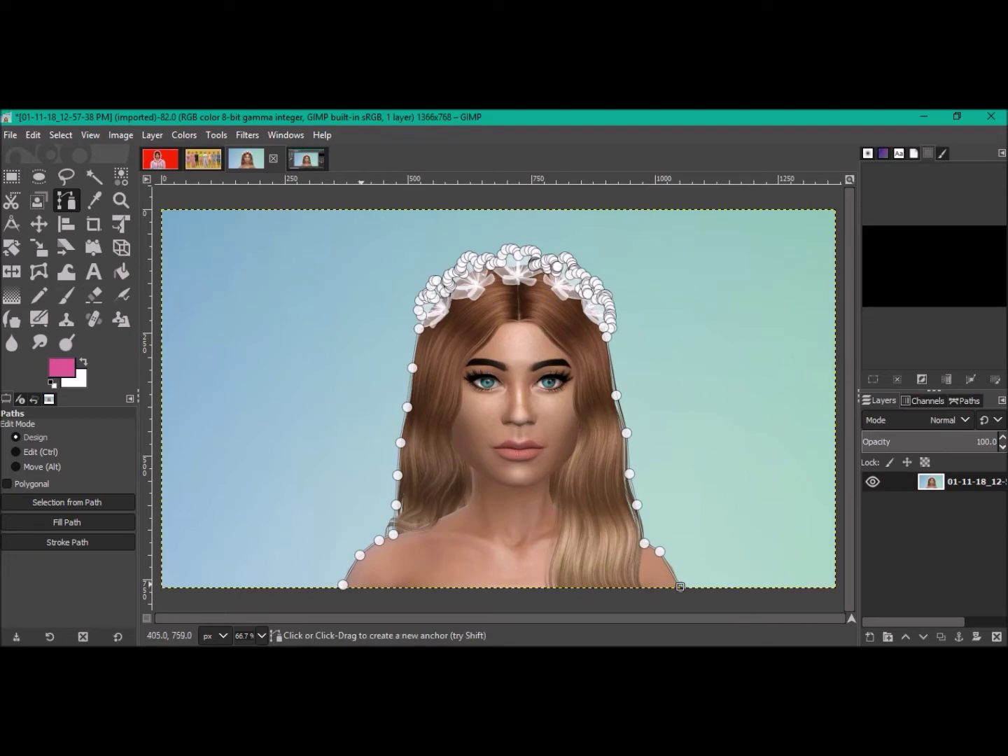
Bring the path back along the image's bottom edge to its starting anchor and convert it to a selection
ctrl+click(354, 585)
click(351, 583)
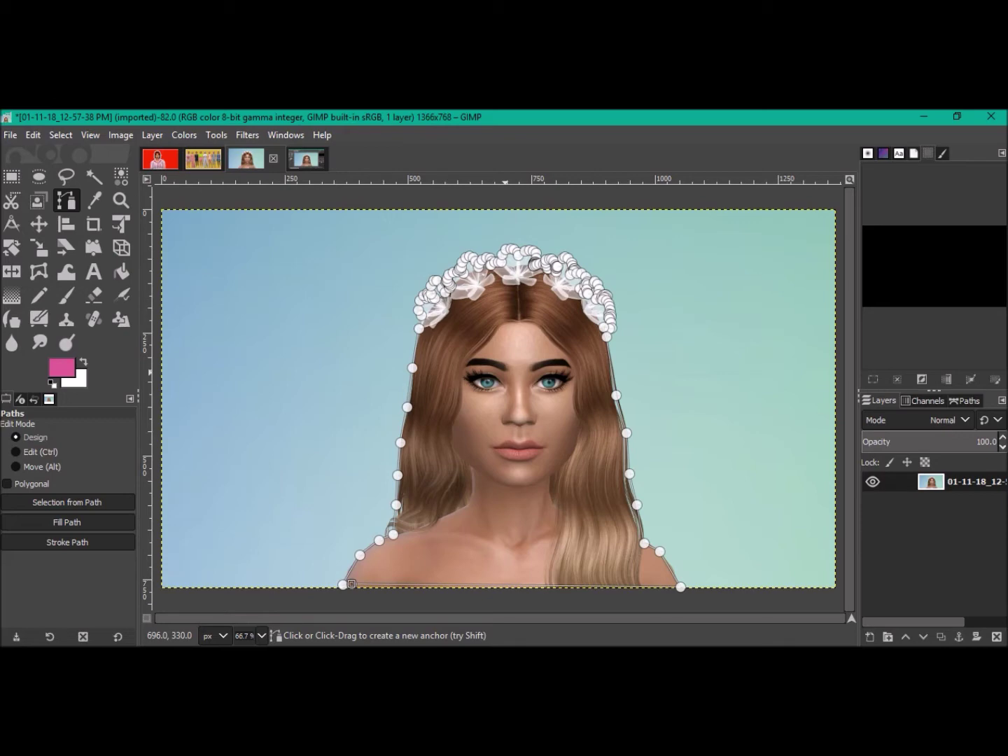
right_click(505, 373)
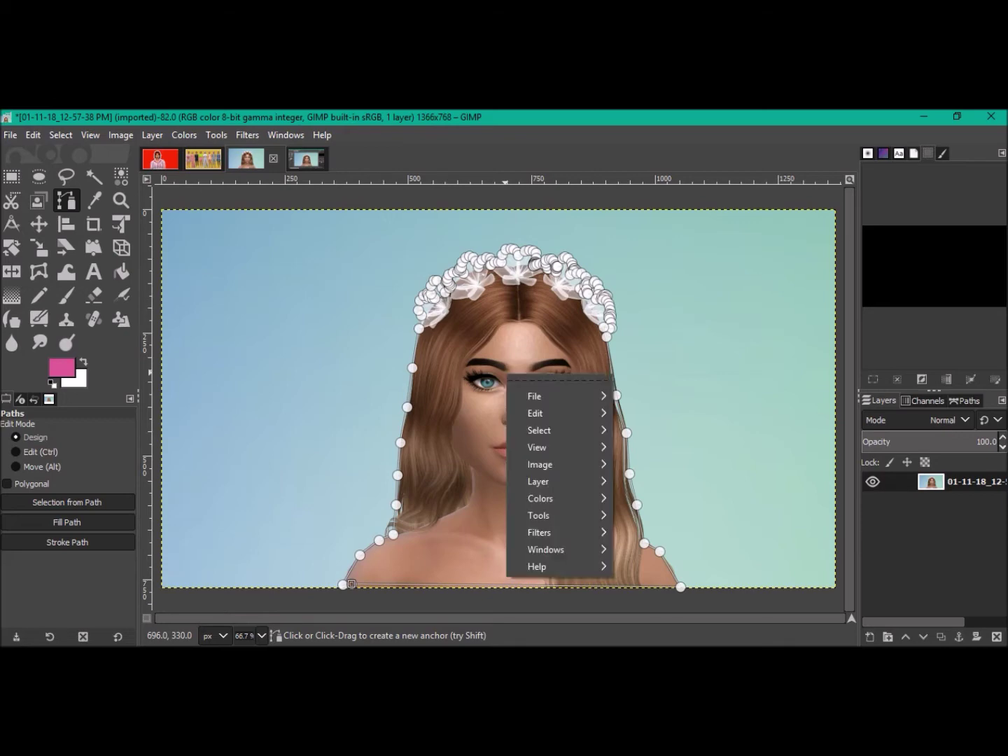
mouse_move(538, 429)
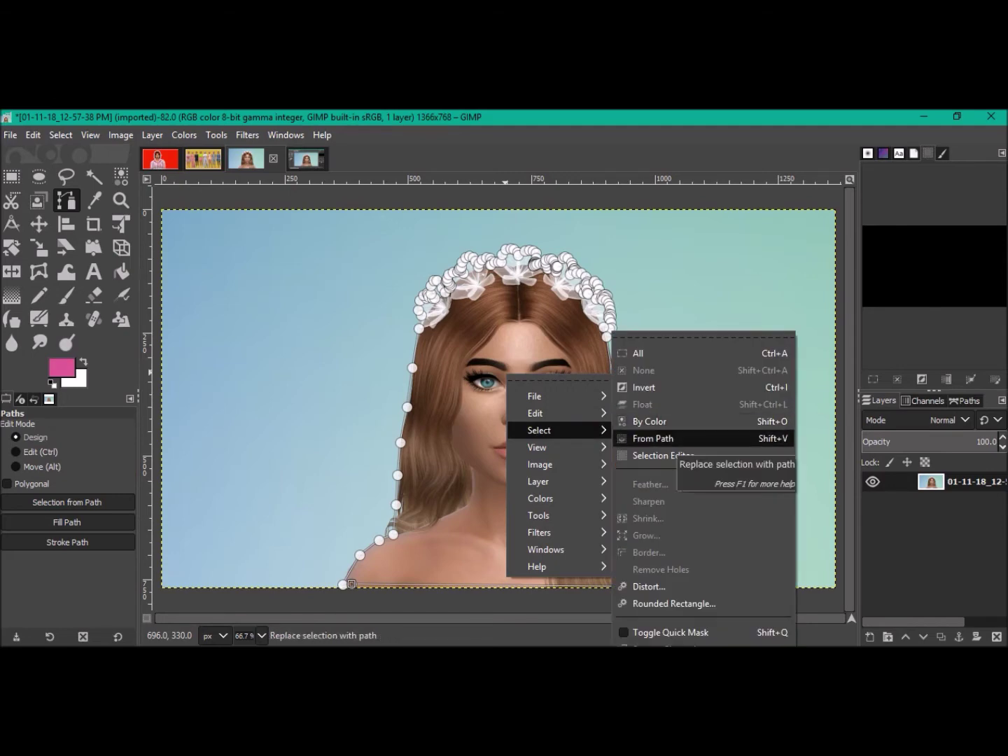
click(655, 439)
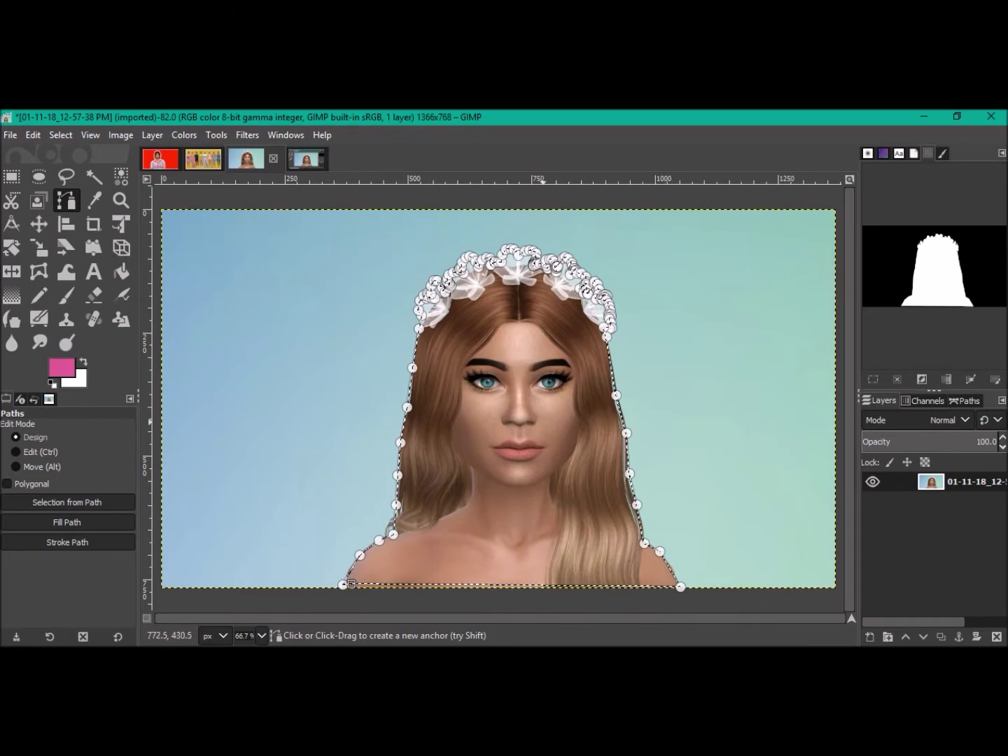
Invert the selection so the background around the figure is selected
right_click(545, 423)
mouse_move(588, 479)
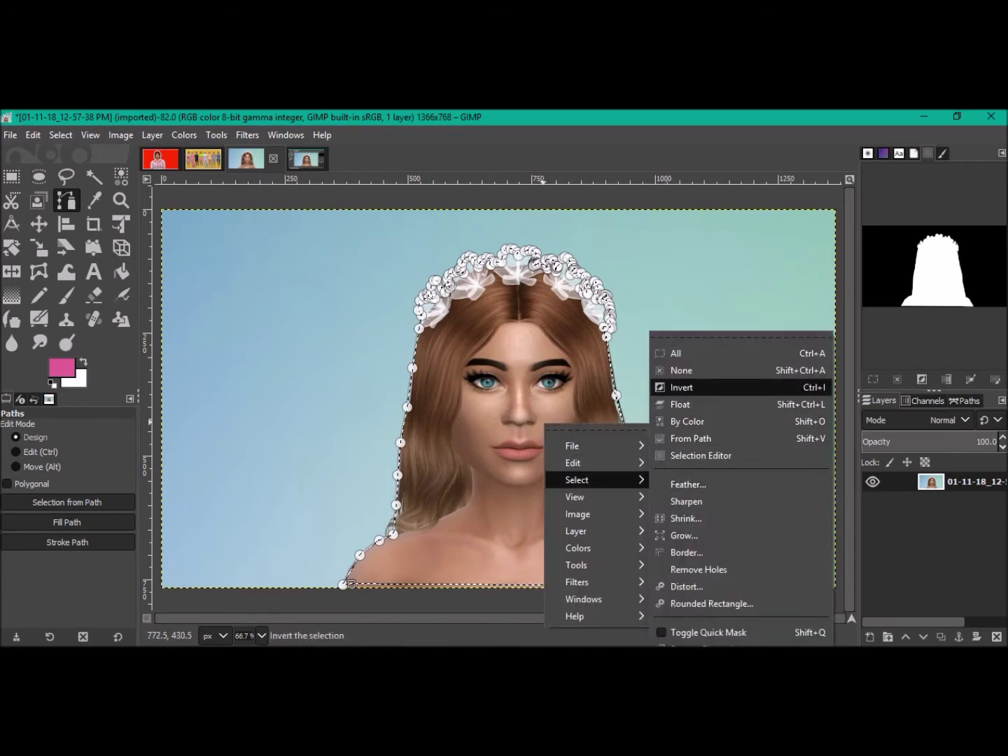
click(679, 388)
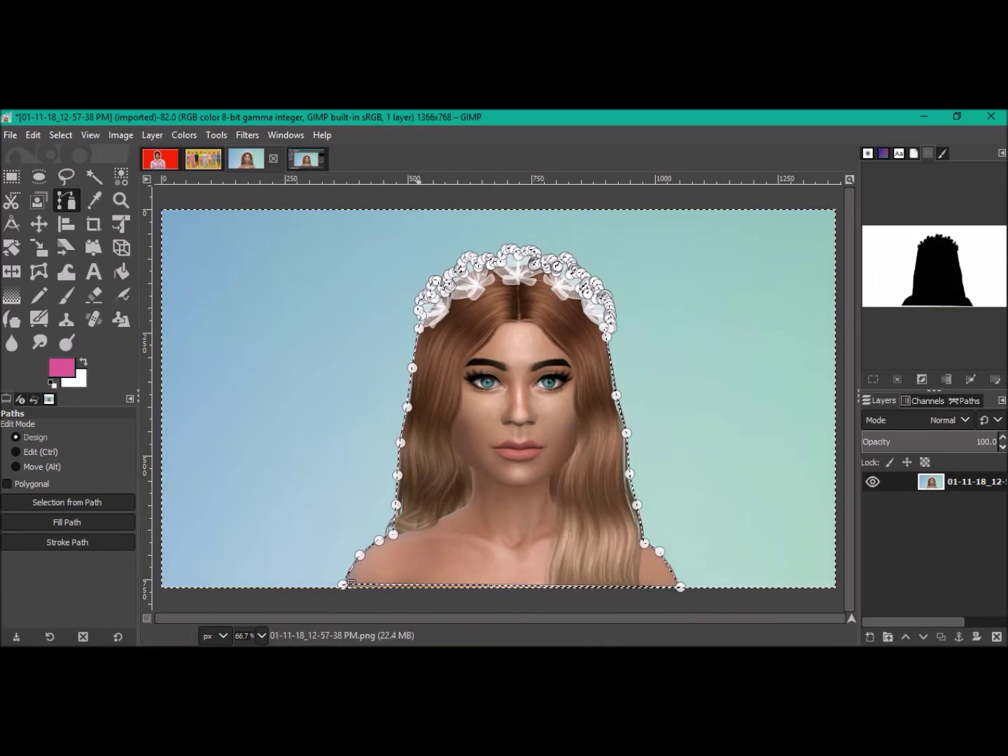
Add an alpha channel to the portrait layer
click(152, 135)
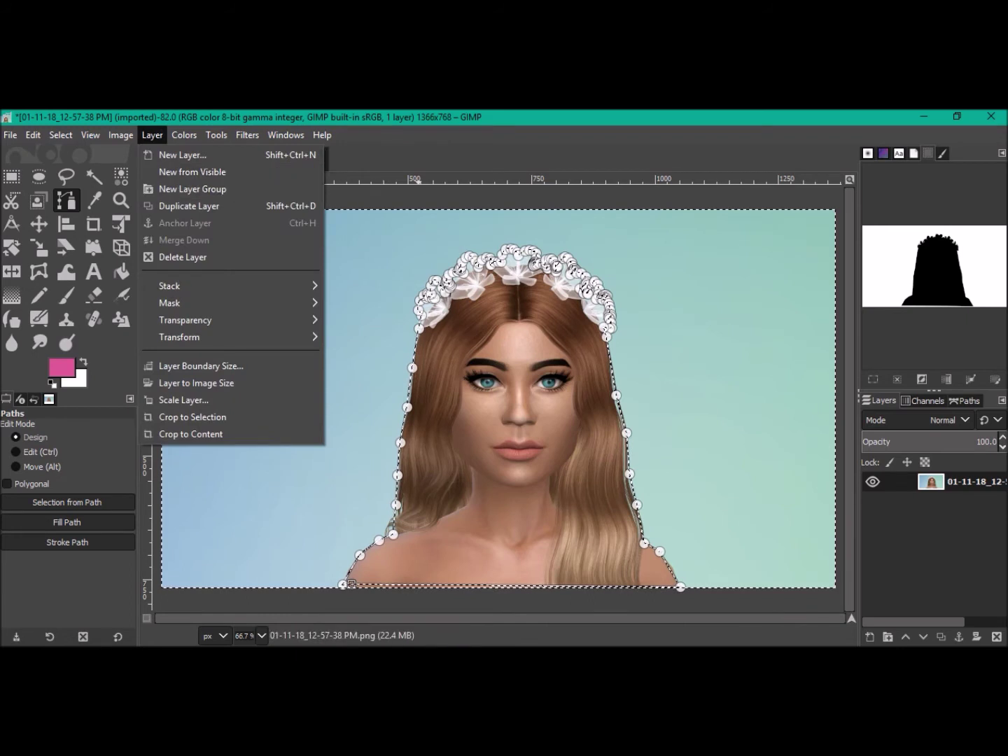
mouse_move(185, 320)
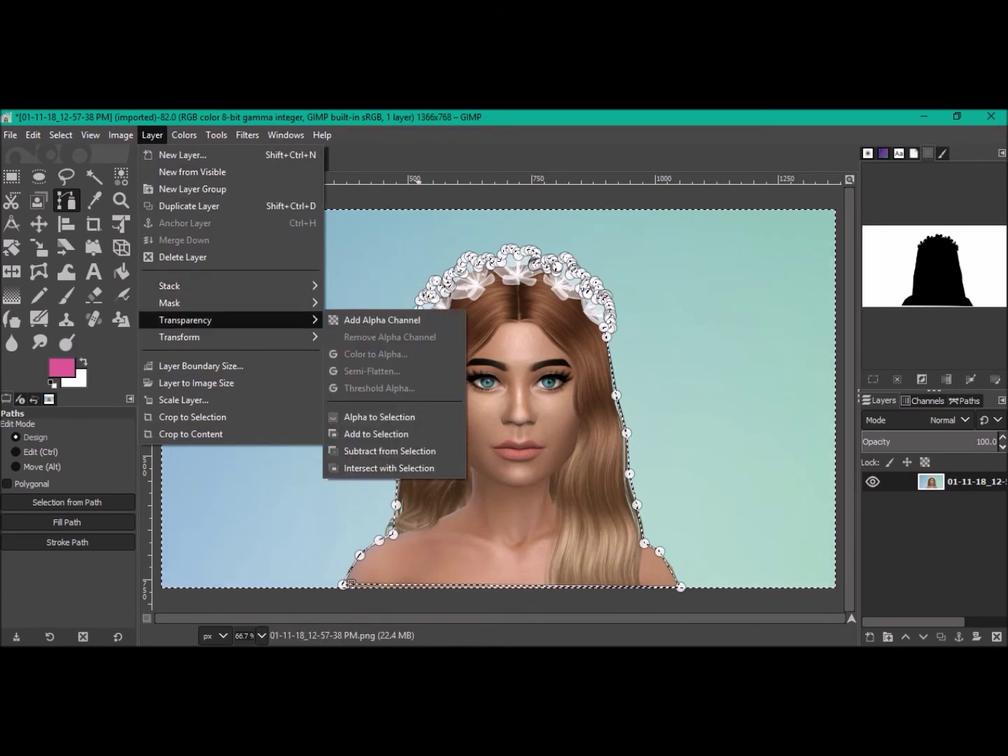
key(Down)
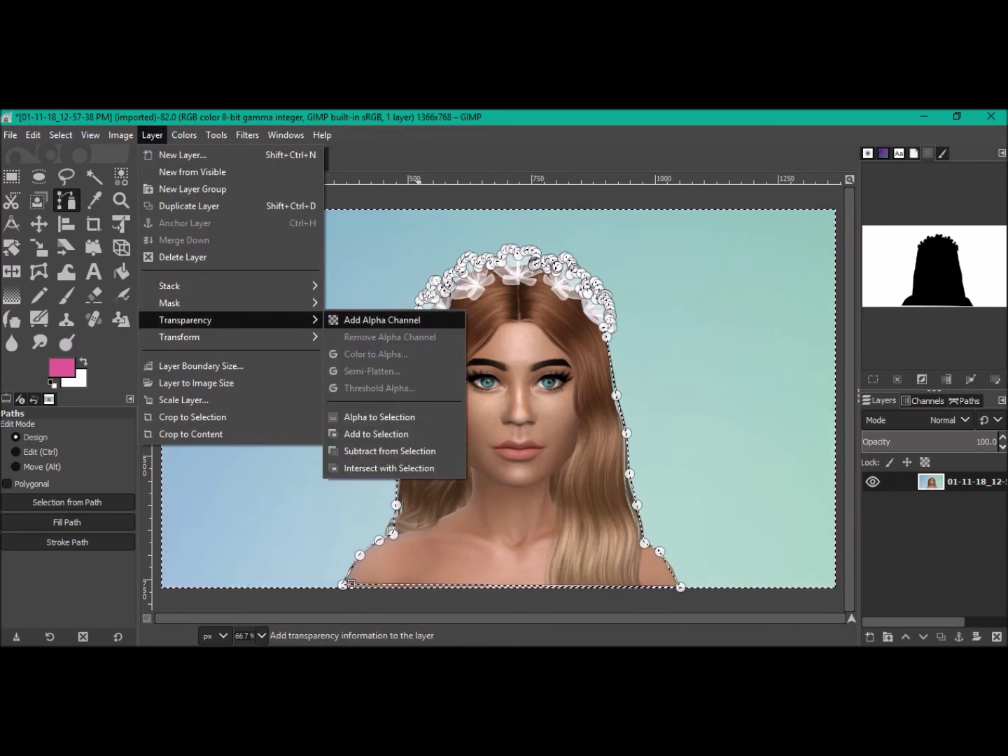
key(Return)
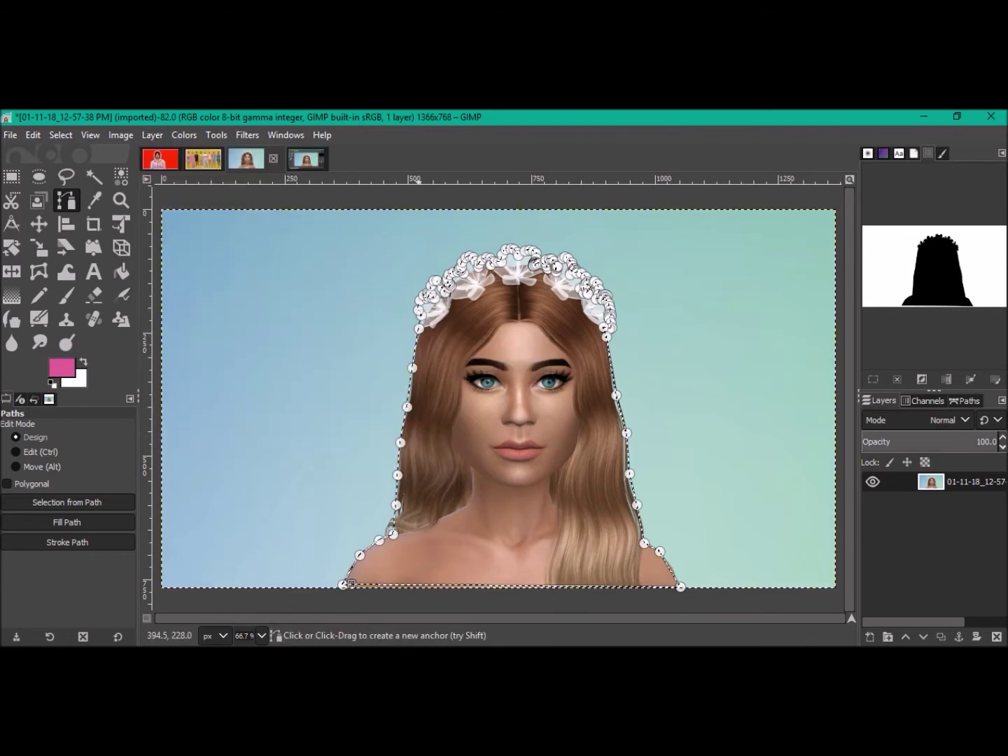
Use Color to Alpha on the selected background around the figure to make it transparent
key(alt+l)
key(Down)
key(Down)
key(Down)
key(Down)
key(Down)
key(Down)
key(Down)
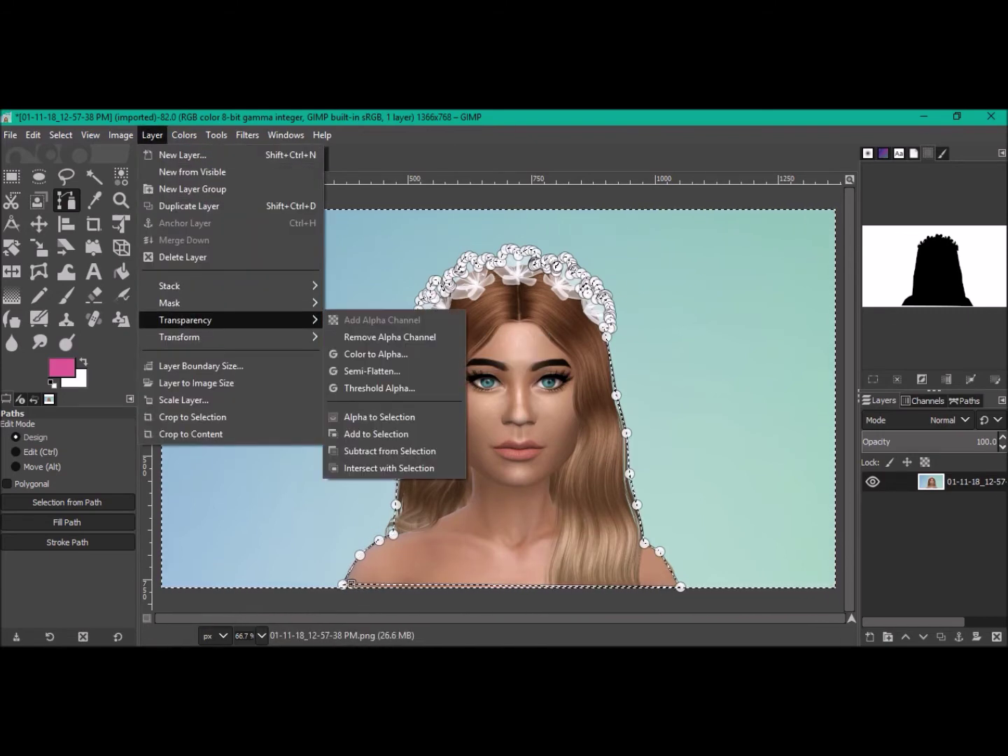
key(Right)
key(Down)
key(Return)
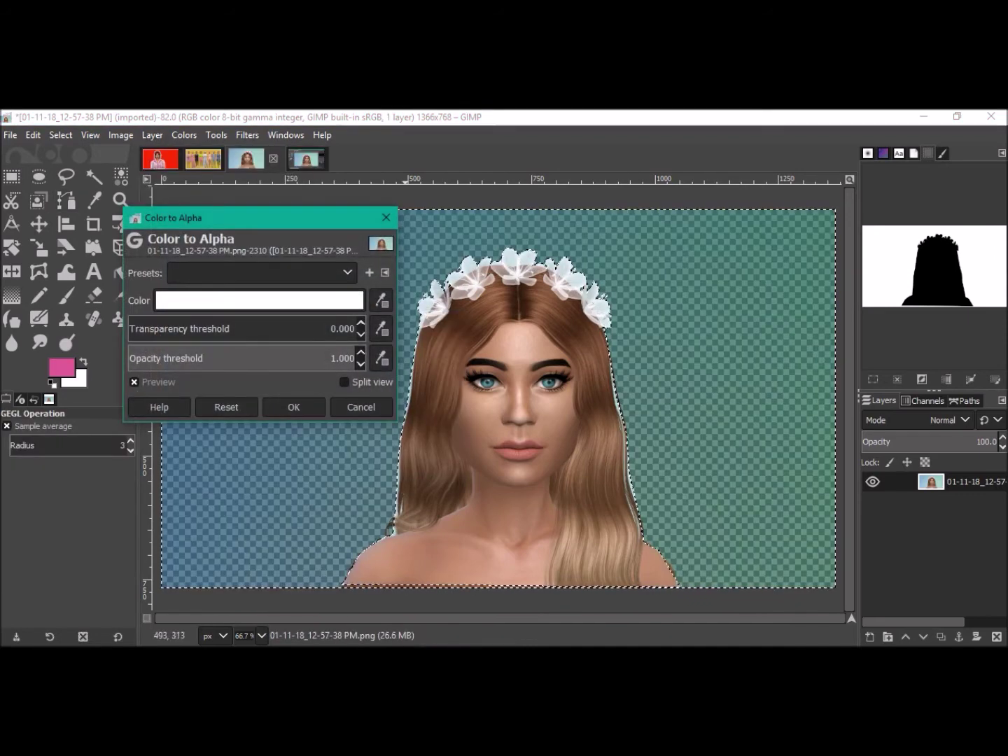
click(294, 401)
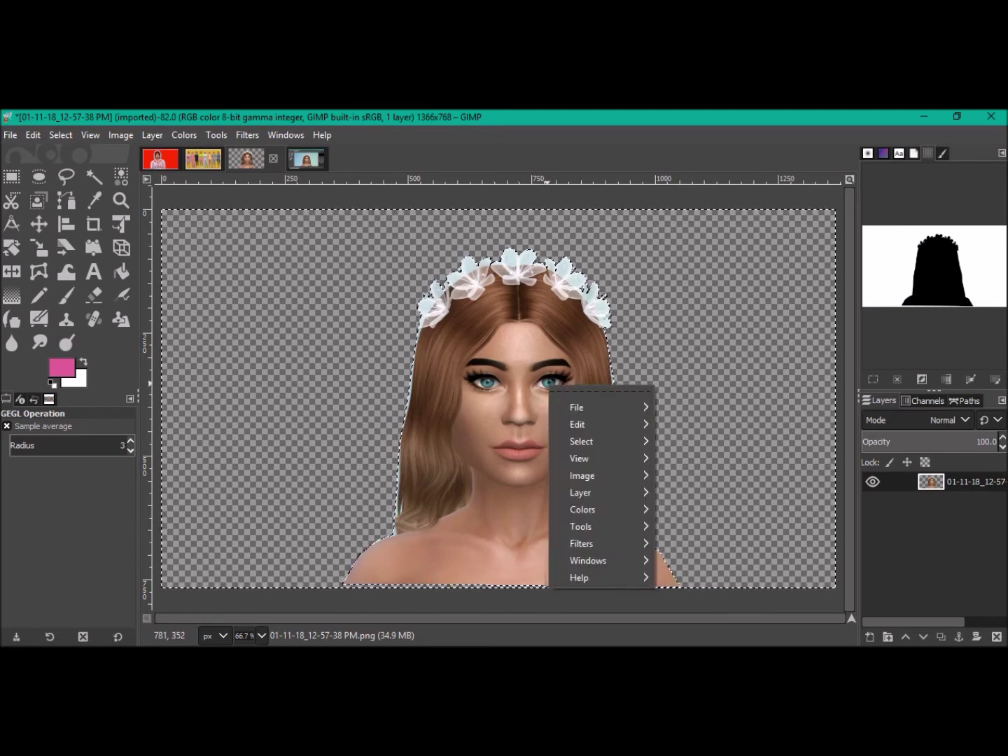
Replace the selection with its border, 5 px wide with the Smooth border style
mouse_move(588, 441)
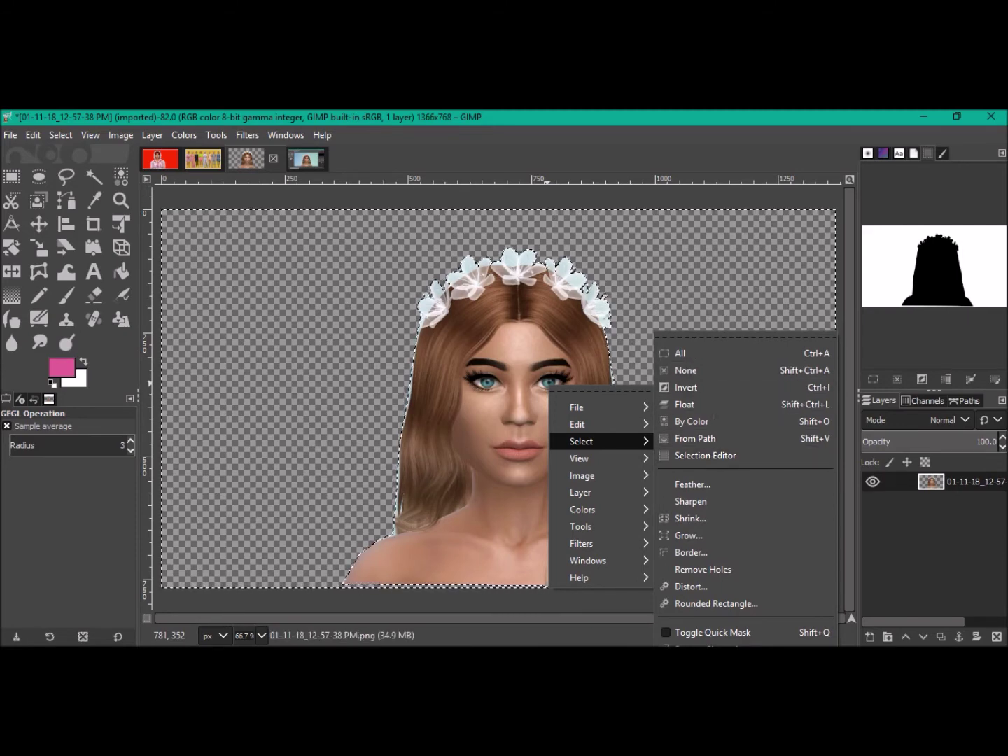
key(Escape)
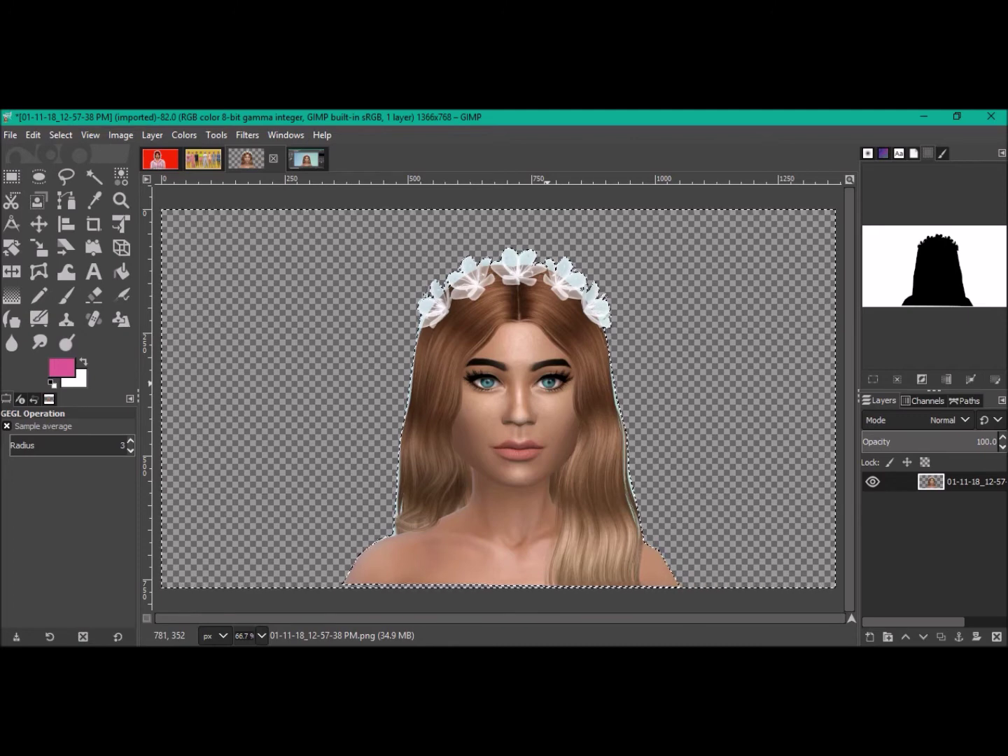
right_click(492, 308)
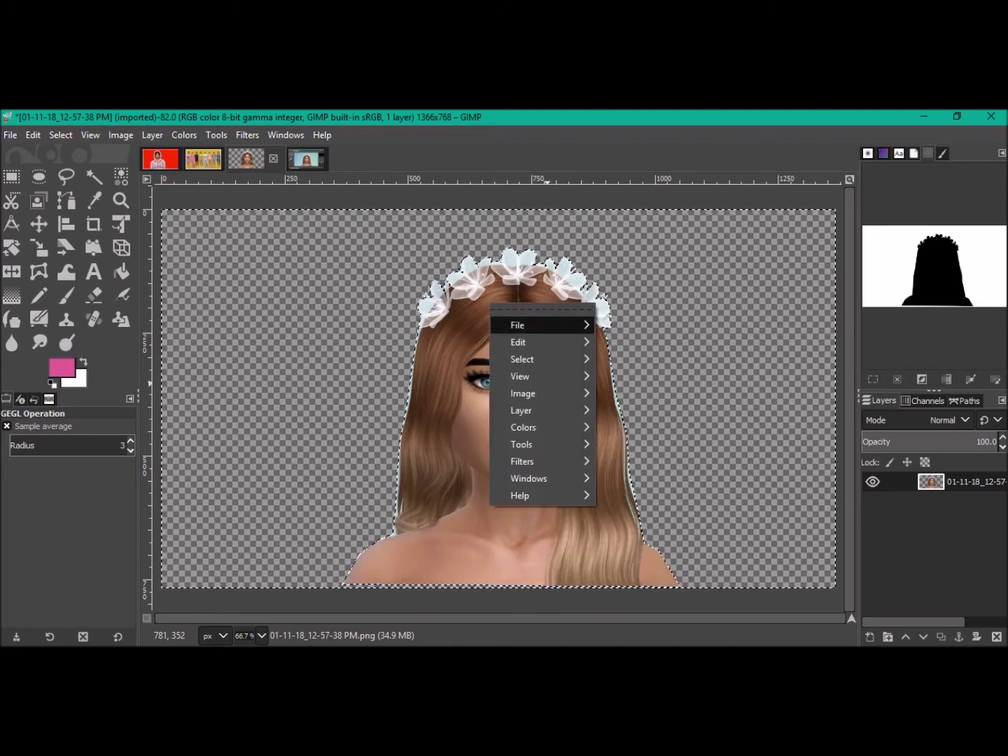
mouse_move(521, 359)
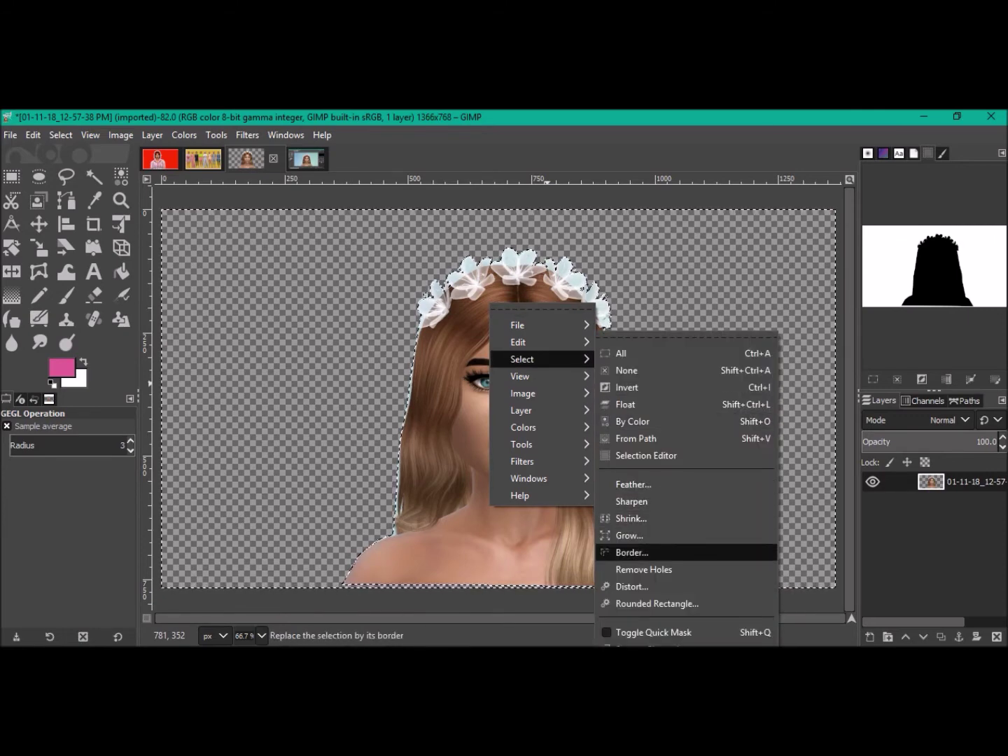
click(630, 552)
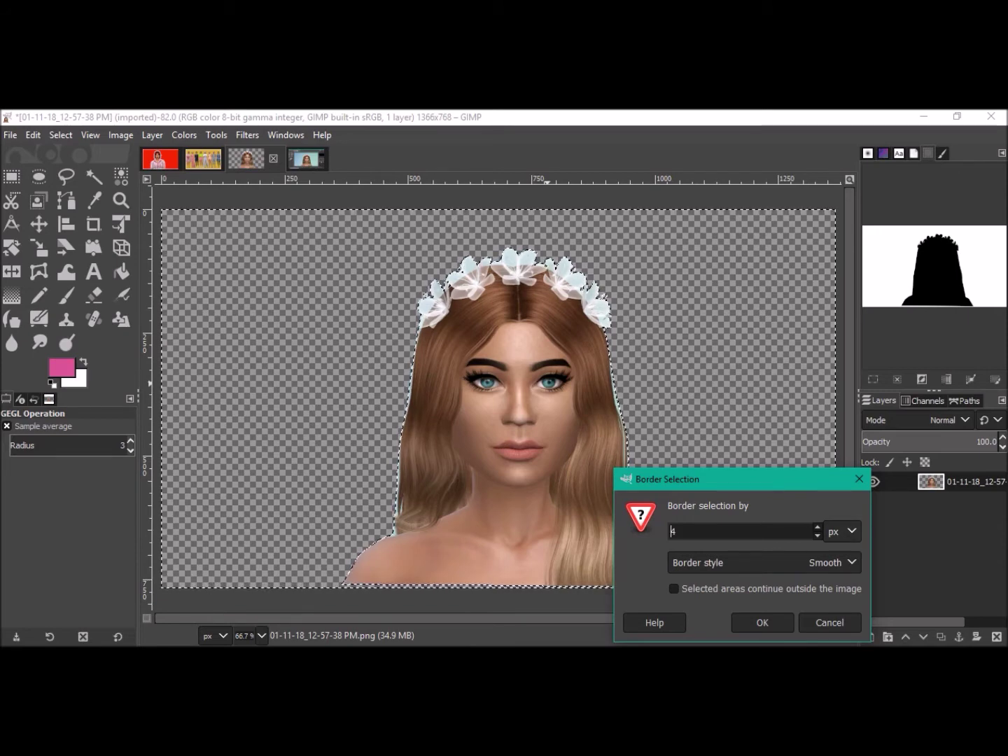
key(Up)
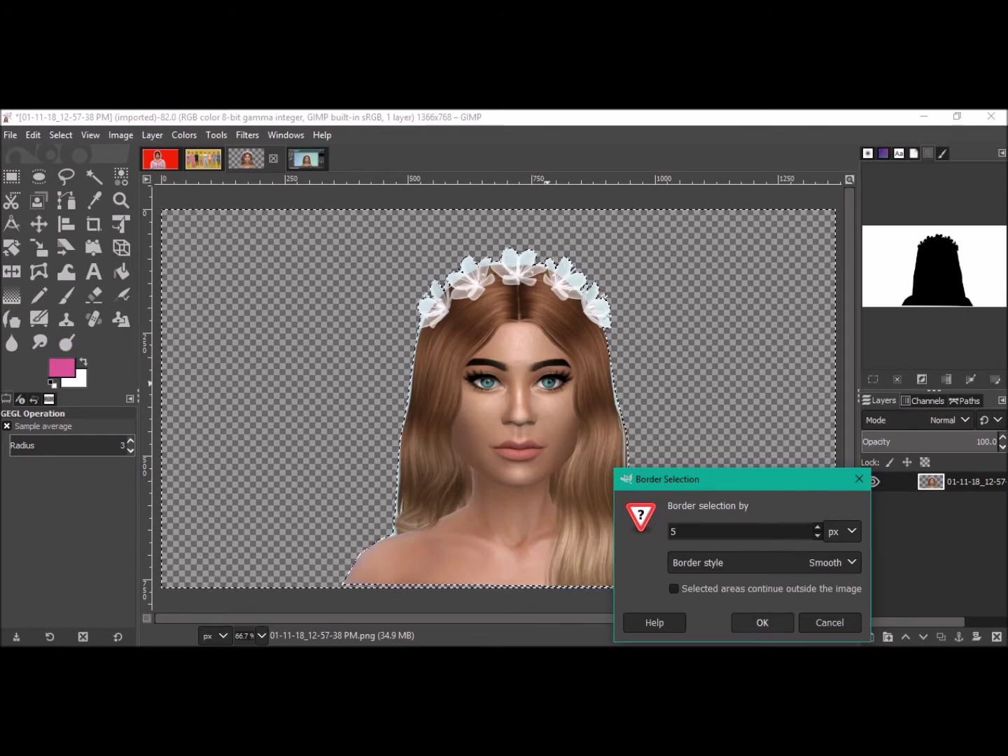
click(763, 622)
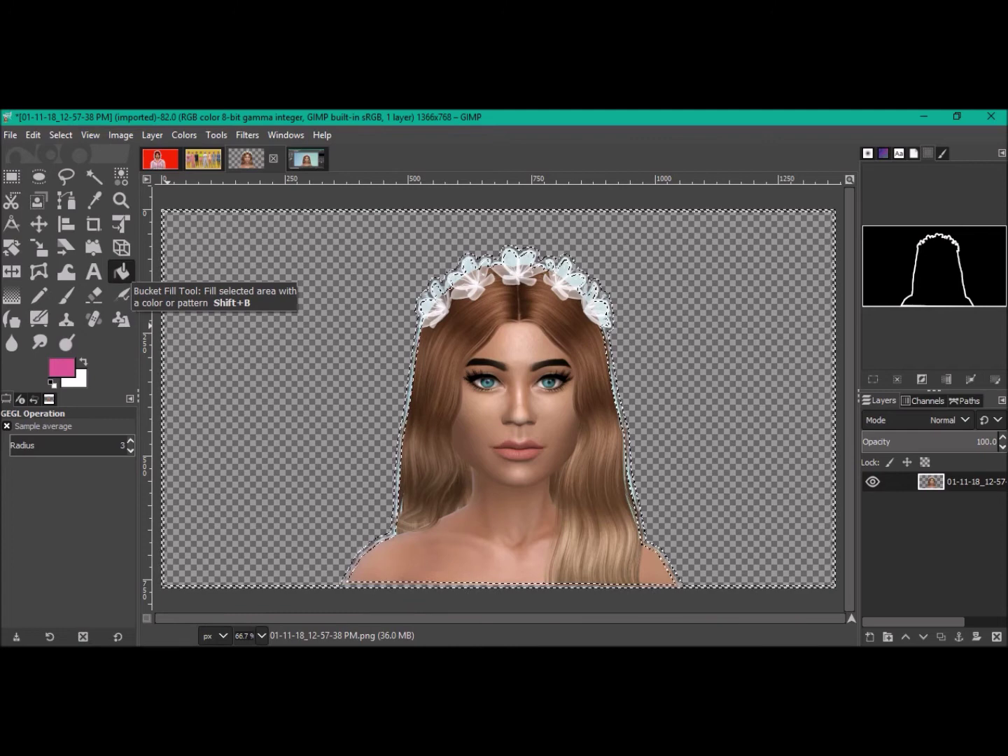
Try bucket filling the border selection with white and with light blue, undoing each fill
click(122, 272)
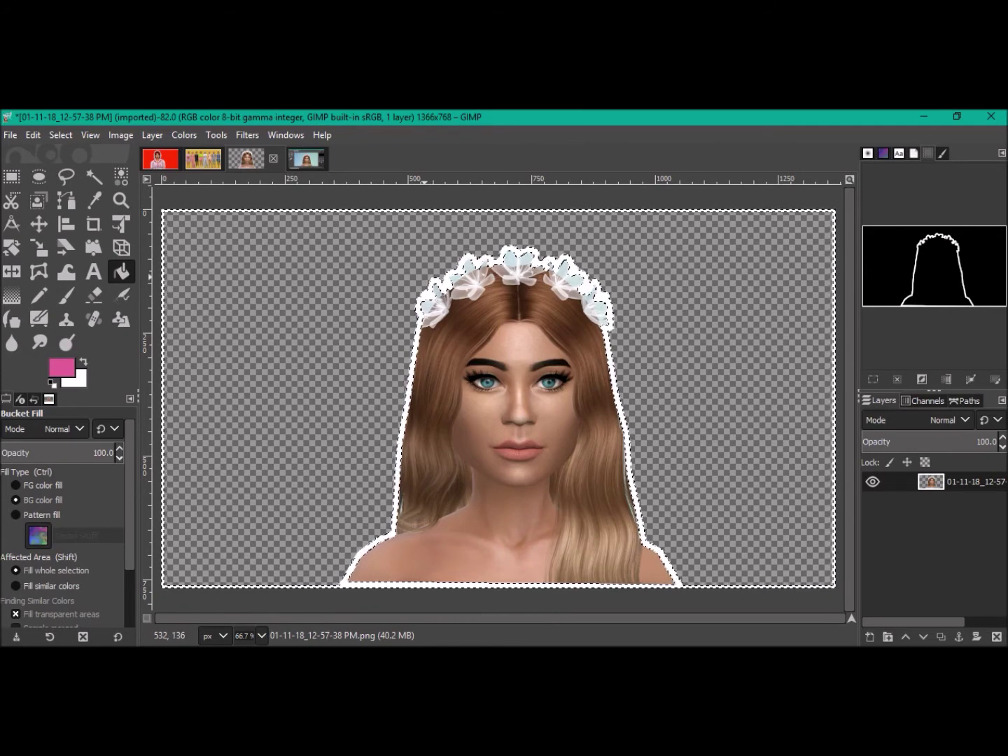
key(ctrl+z)
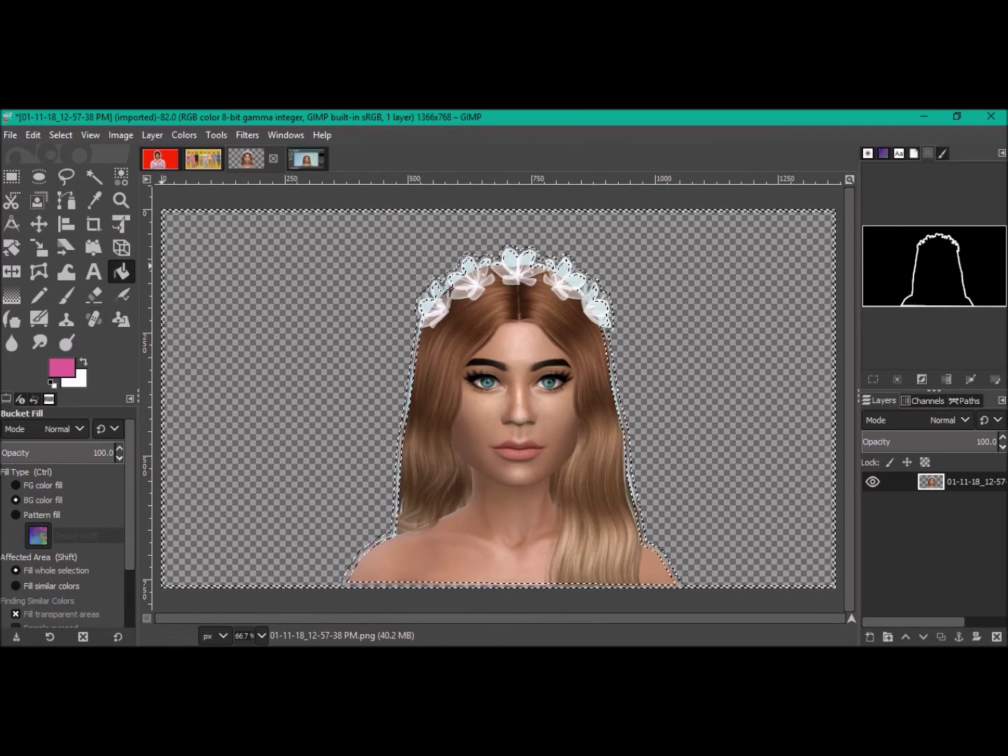
click(76, 380)
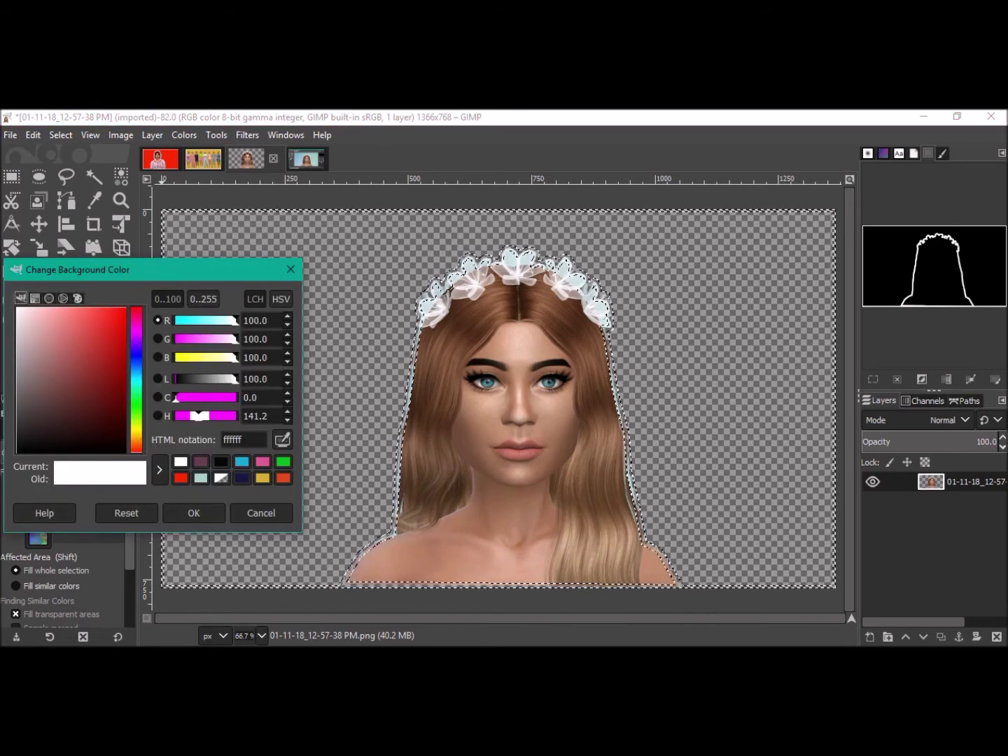
click(242, 462)
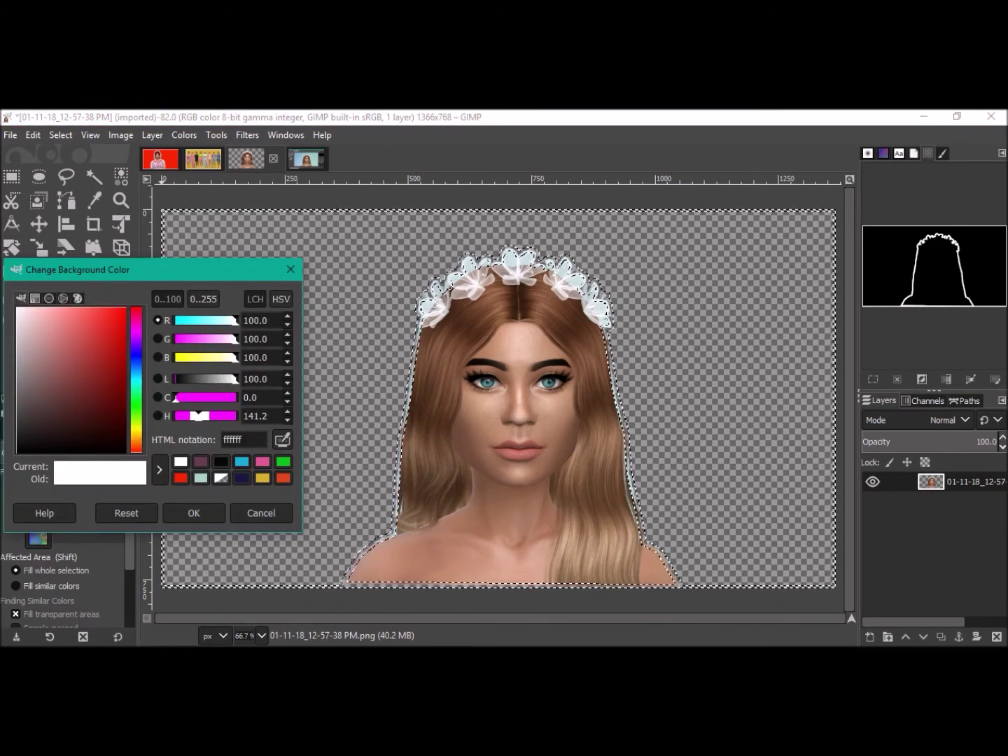
click(194, 513)
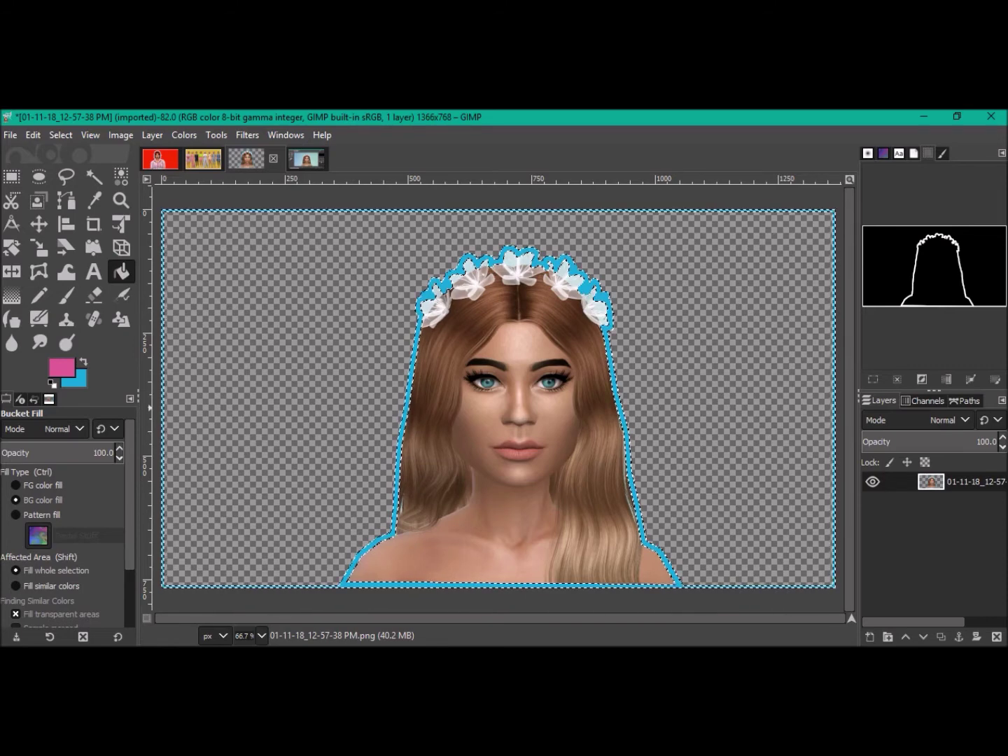
key(ctrl)
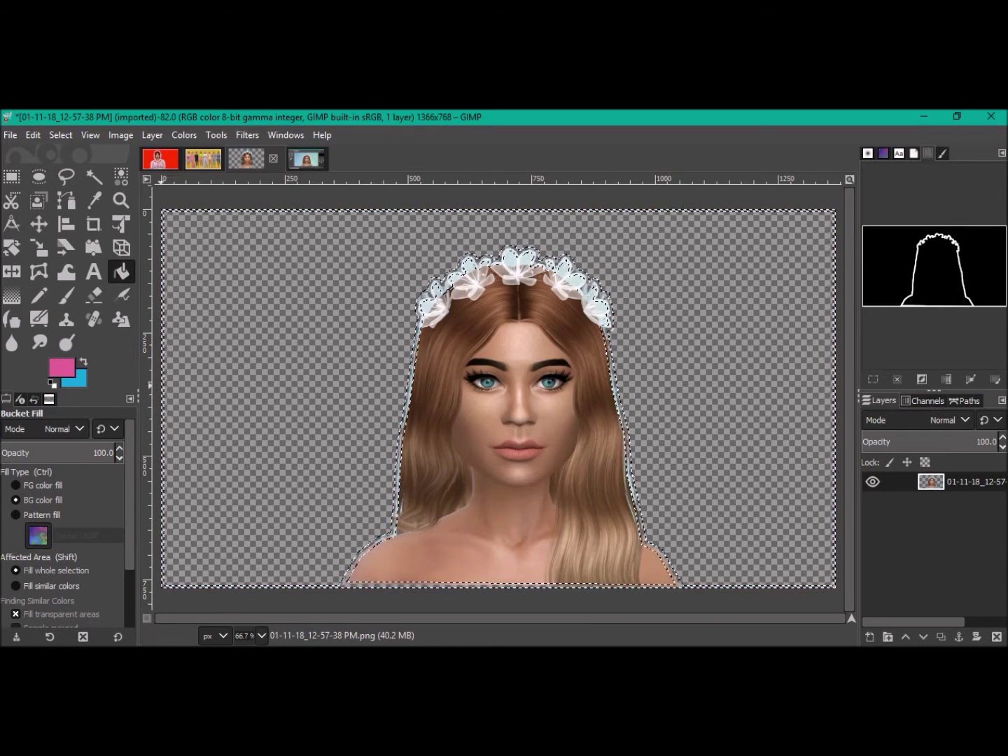
Set the background color to white (ffffff) and bucket fill the whole border selection with it
click(78, 381)
click(200, 462)
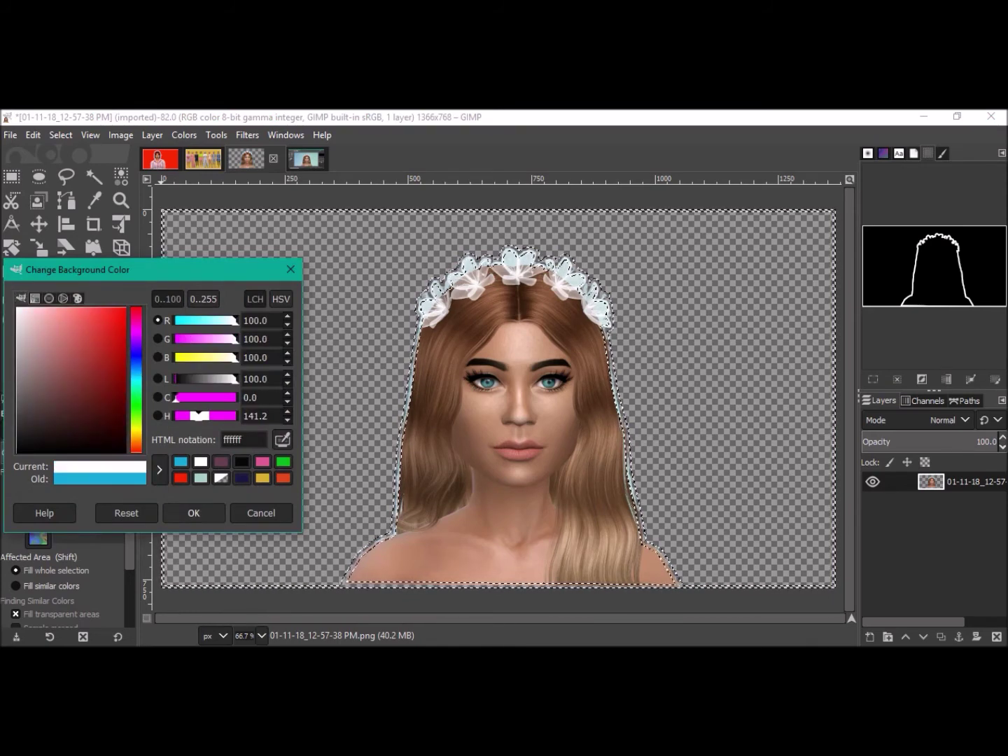
click(193, 513)
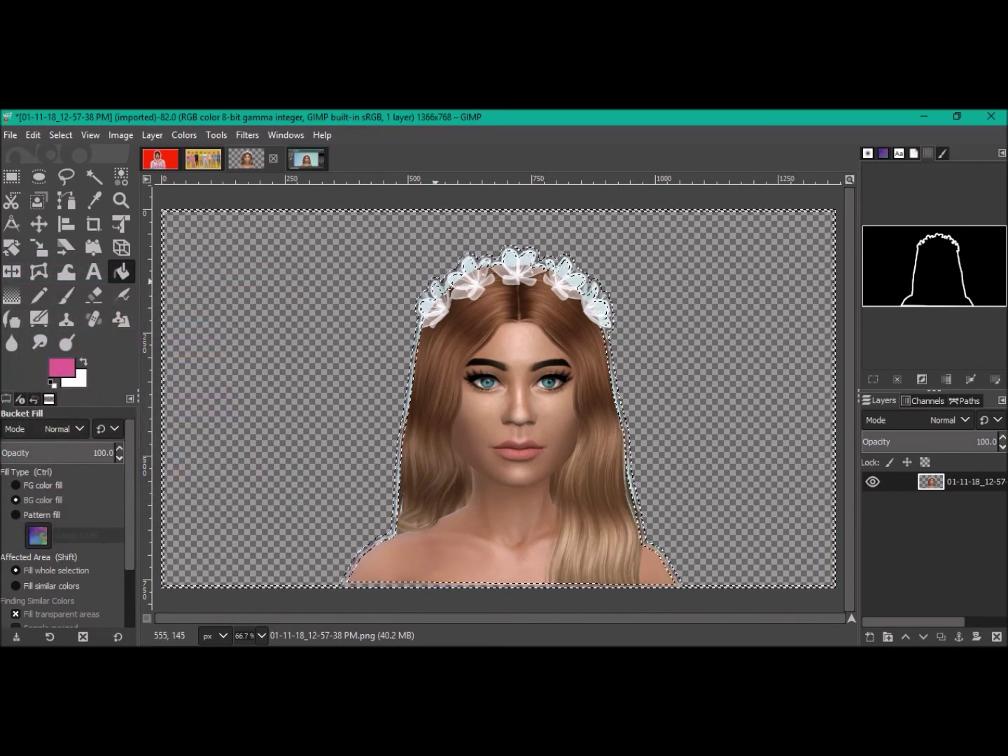
click(436, 281)
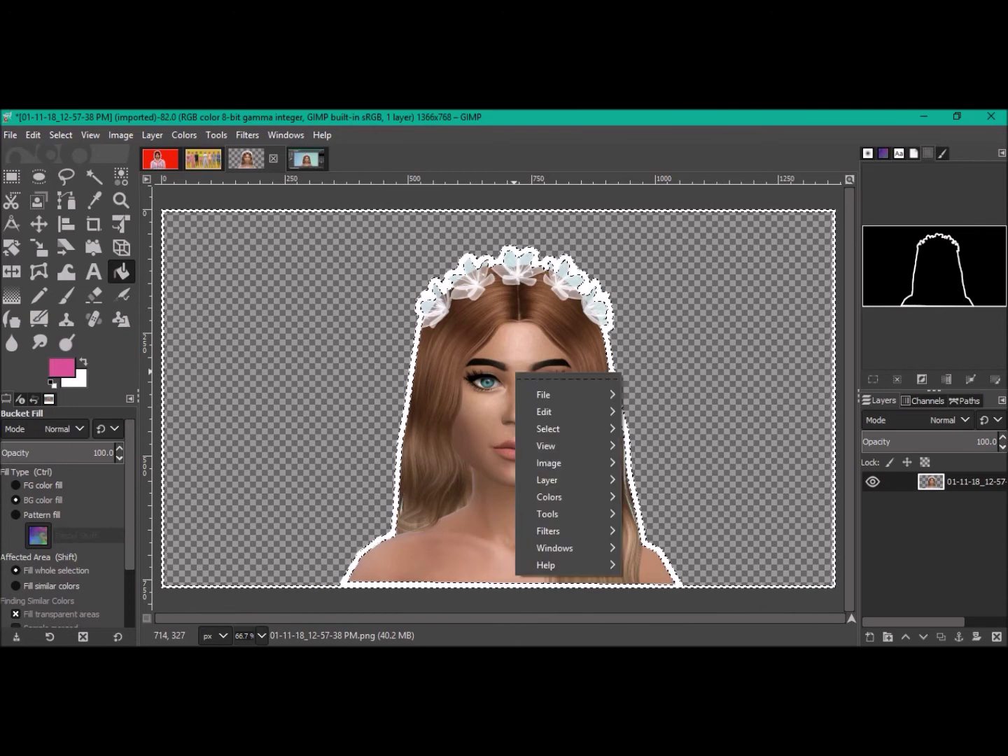
Clear the selection and switch to the Move tool
mouse_move(552, 429)
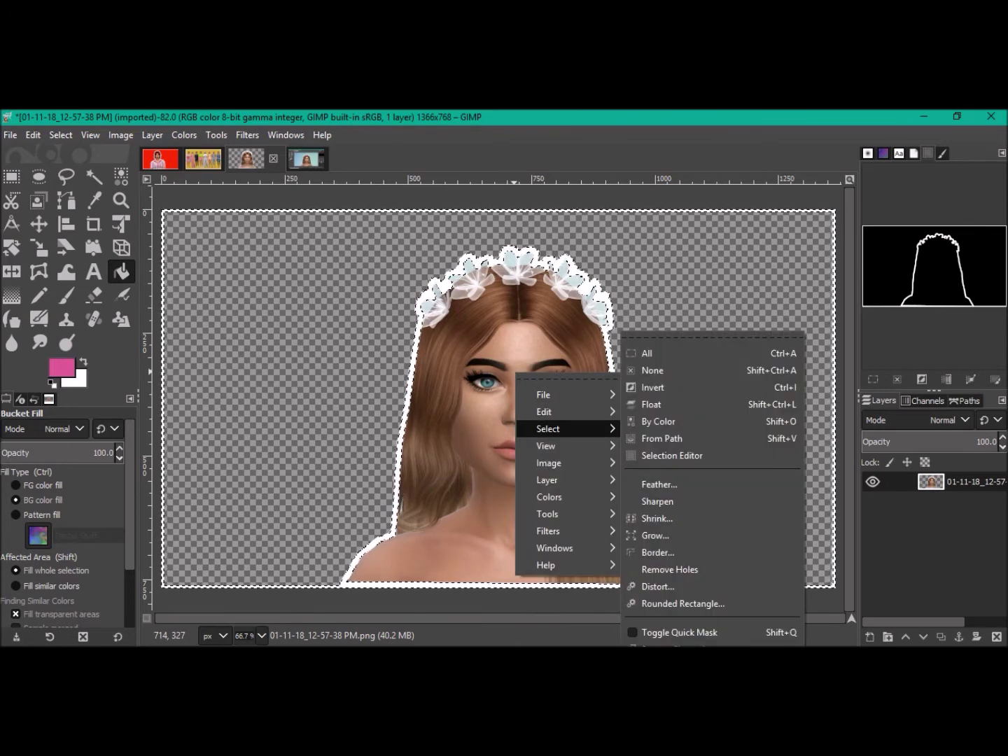
click(695, 369)
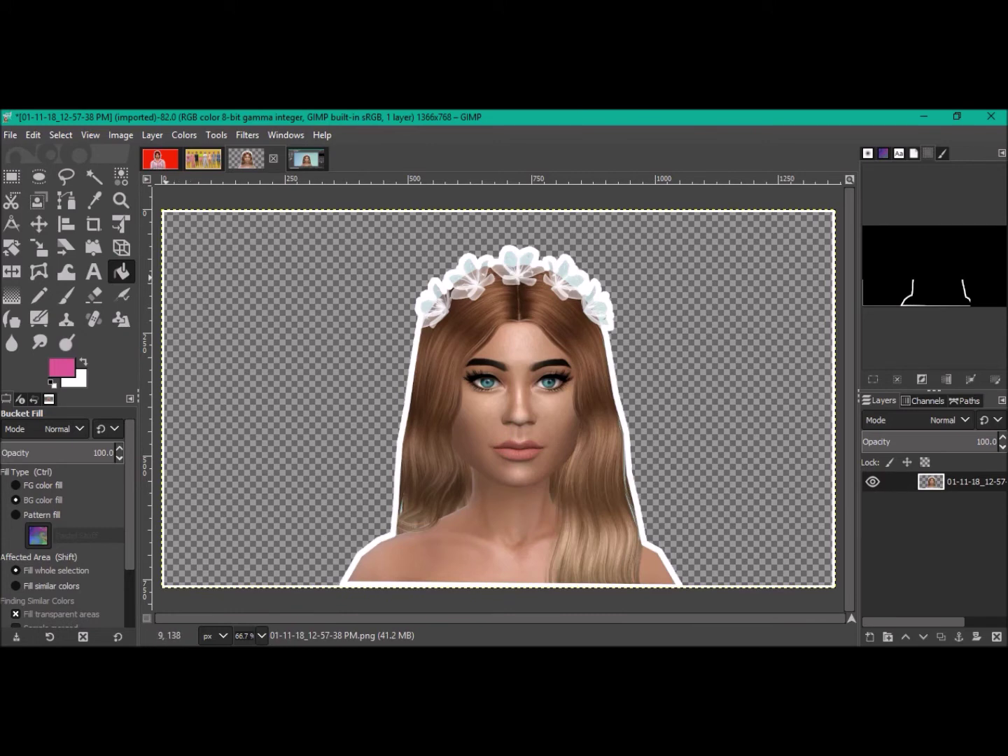
click(38, 223)
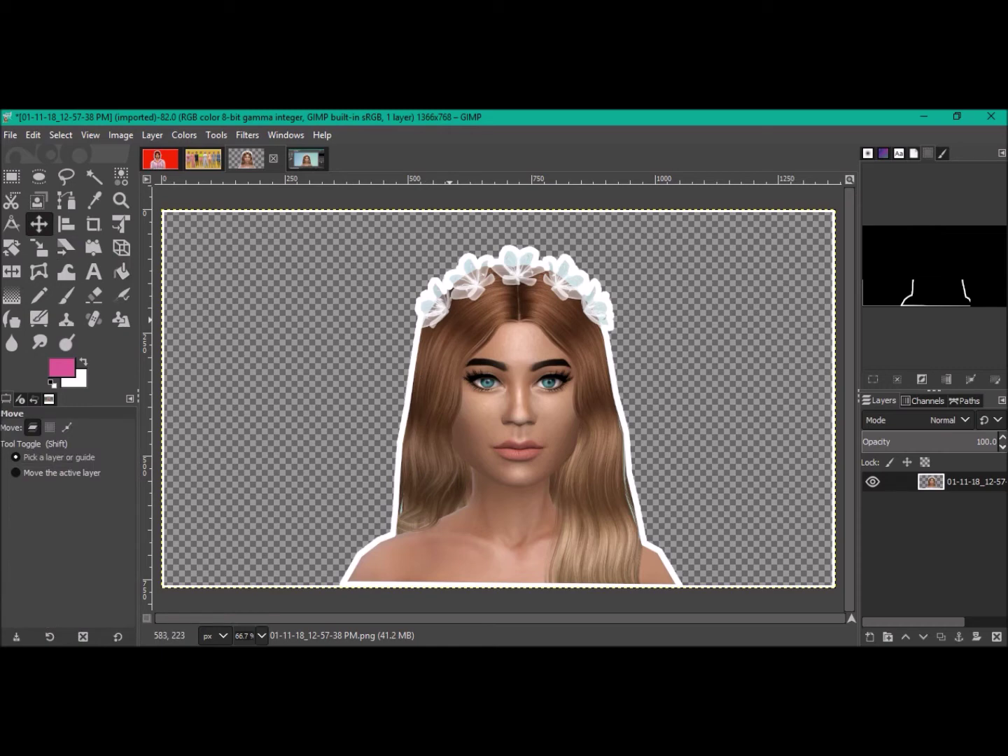
Move the portrait layer down and to the right, and erase the white line along its exposed top and left edges
mouse_move(499, 393)
mouse_down()
mouse_move(573, 424)
mouse_move(544, 419)
mouse_move(541, 431)
mouse_up()
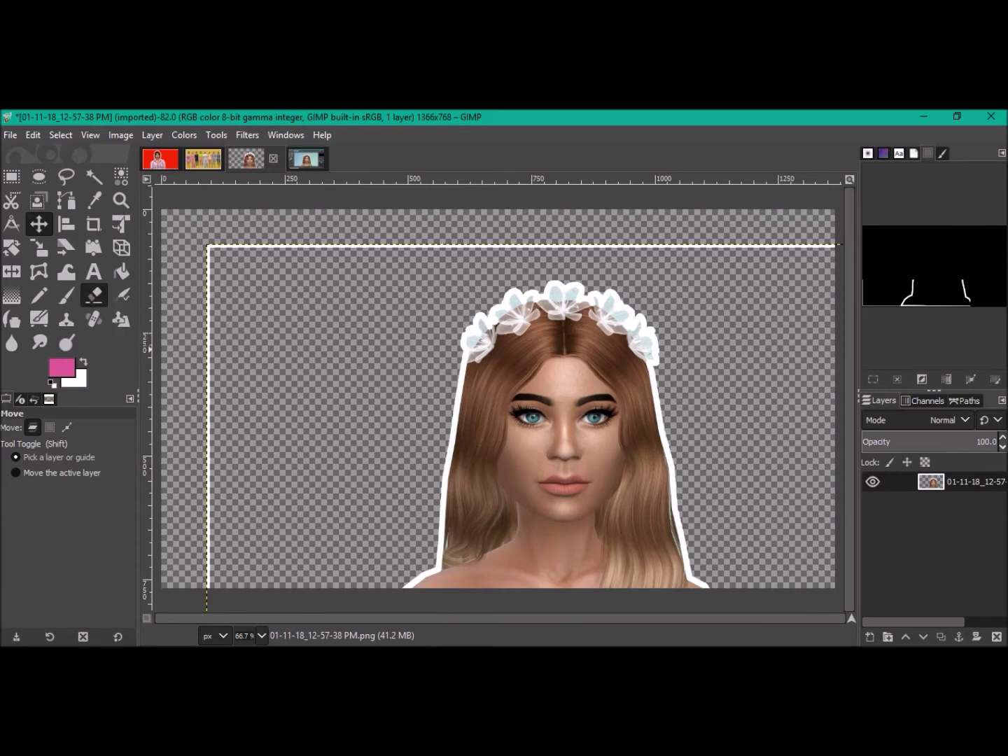
click(94, 295)
mouse_move(232, 258)
mouse_down()
mouse_move(221, 527)
mouse_move(211, 576)
mouse_move(195, 287)
mouse_move(216, 257)
mouse_move(275, 240)
mouse_move(816, 246)
mouse_up()
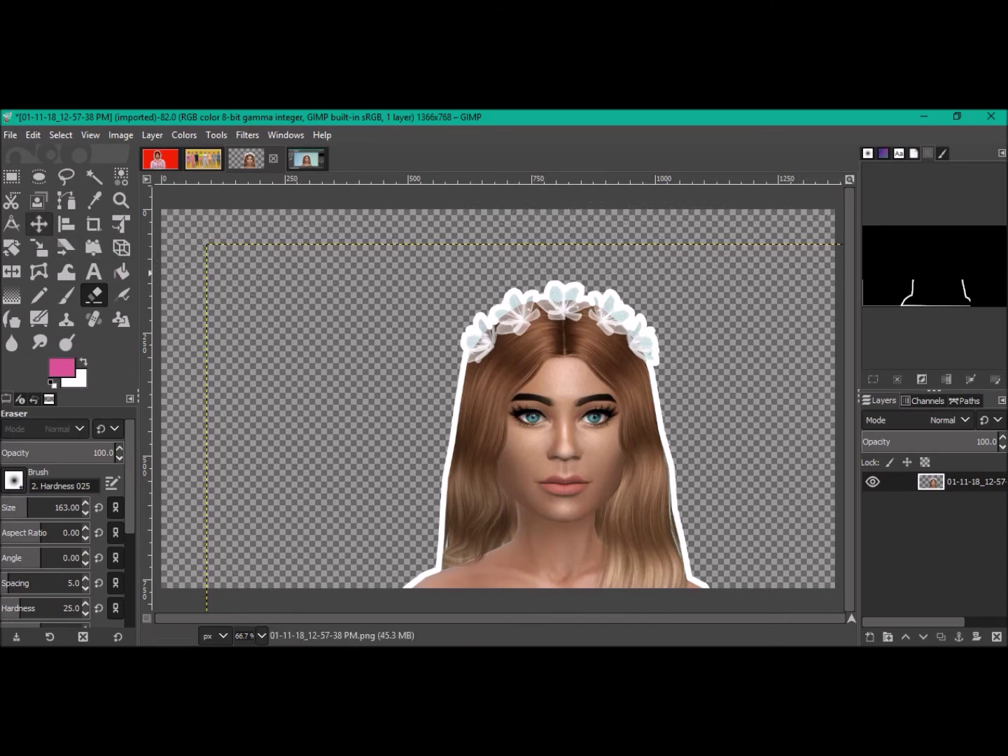
Shift the portrait layer to the left and erase the white line along its right edge and top-right corner
click(38, 224)
mouse_move(530, 426)
mouse_down()
mouse_move(487, 375)
mouse_move(392, 343)
mouse_move(372, 400)
mouse_up()
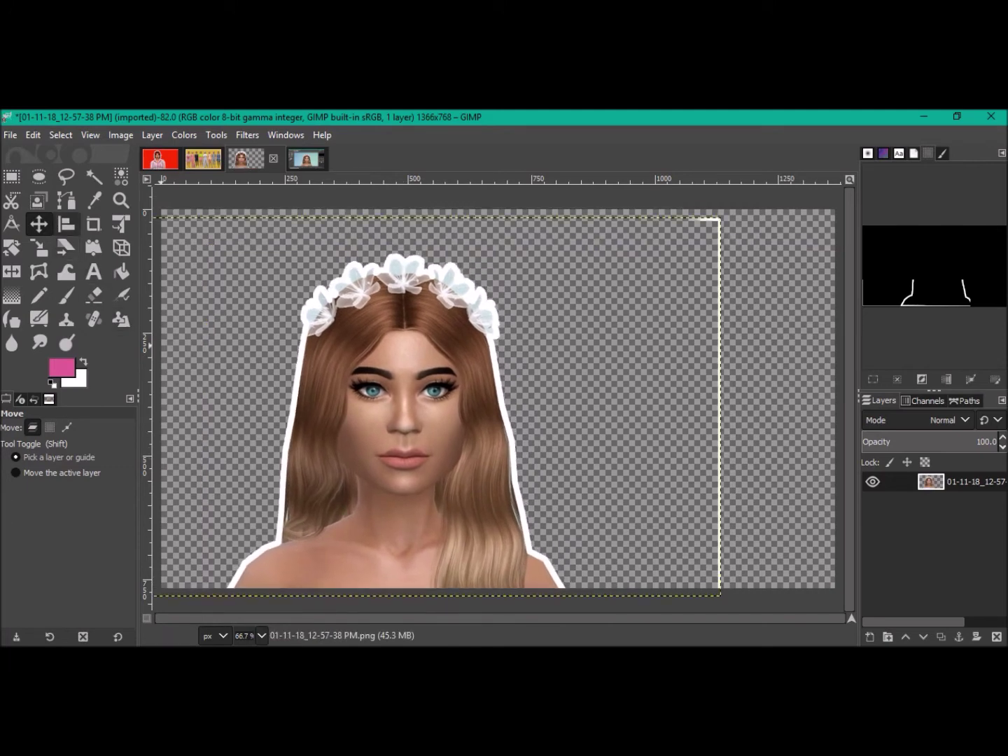
click(94, 295)
mouse_move(677, 248)
mouse_down()
mouse_move(709, 254)
mouse_move(697, 219)
mouse_move(733, 285)
mouse_move(720, 585)
mouse_up()
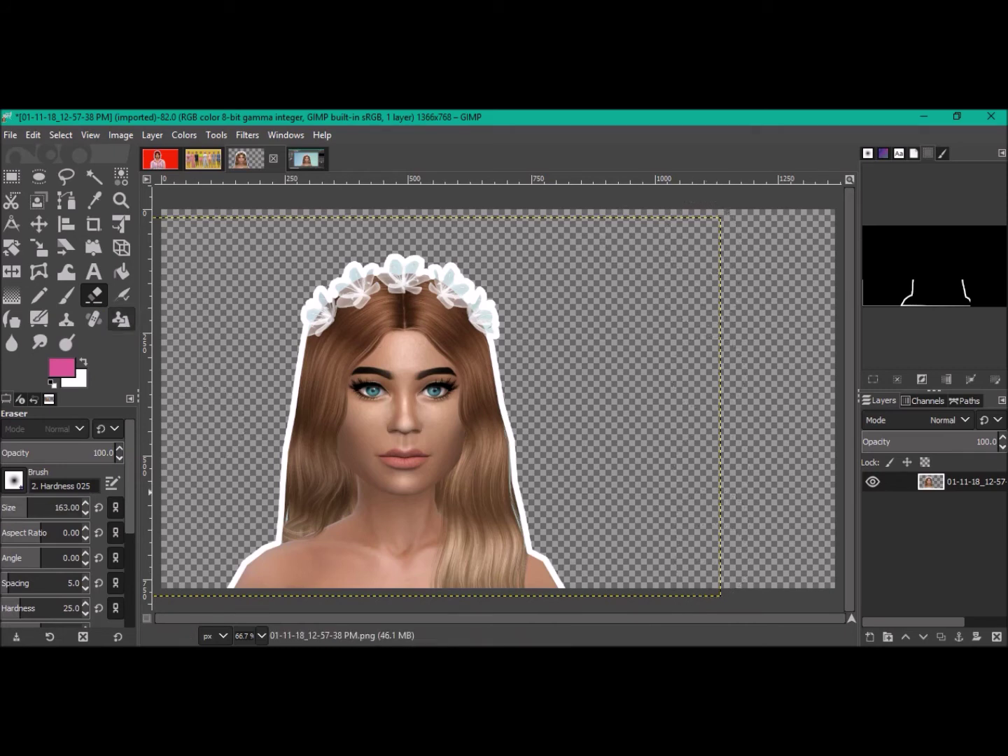
Erase the white line along the layer's bottom edge on both sides of the figure, and recentre the portrait on the canvas
click(38, 223)
mouse_move(376, 399)
mouse_down()
mouse_move(460, 316)
mouse_move(525, 322)
mouse_up()
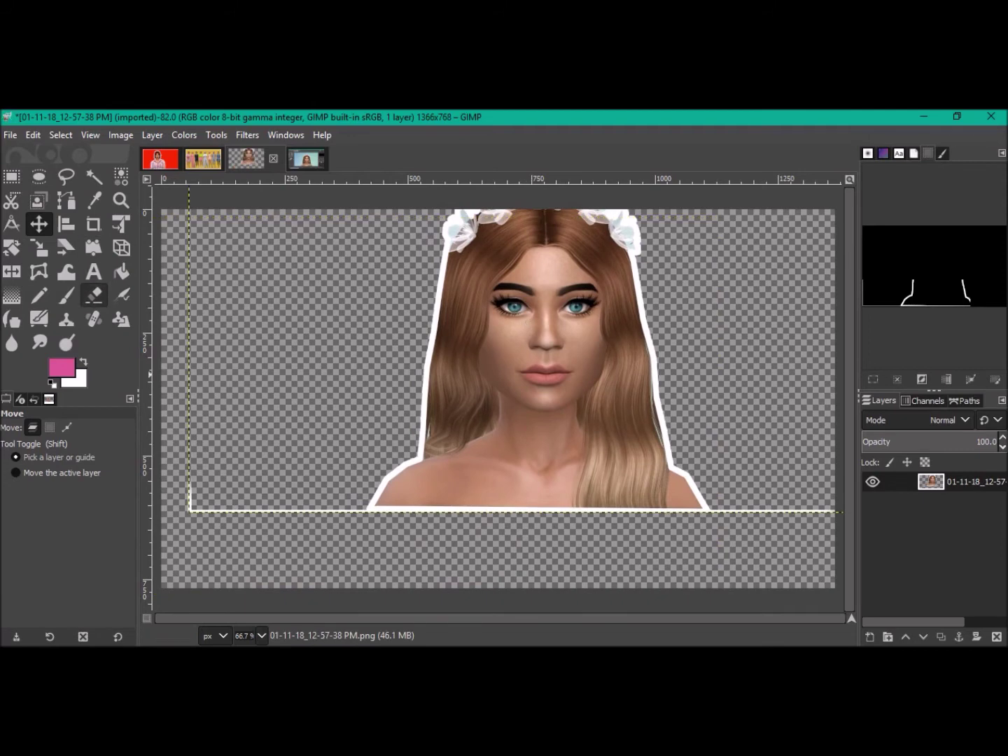
click(94, 294)
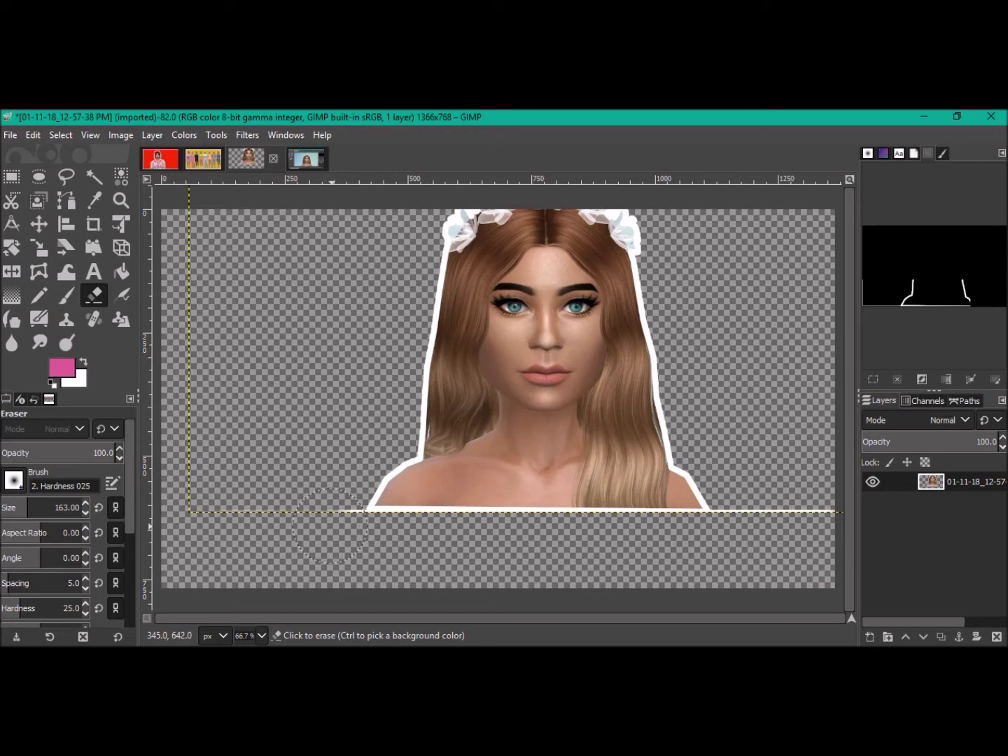
mouse_move(331, 525)
mouse_down()
mouse_move(332, 495)
mouse_move(327, 502)
mouse_move(343, 501)
mouse_up()
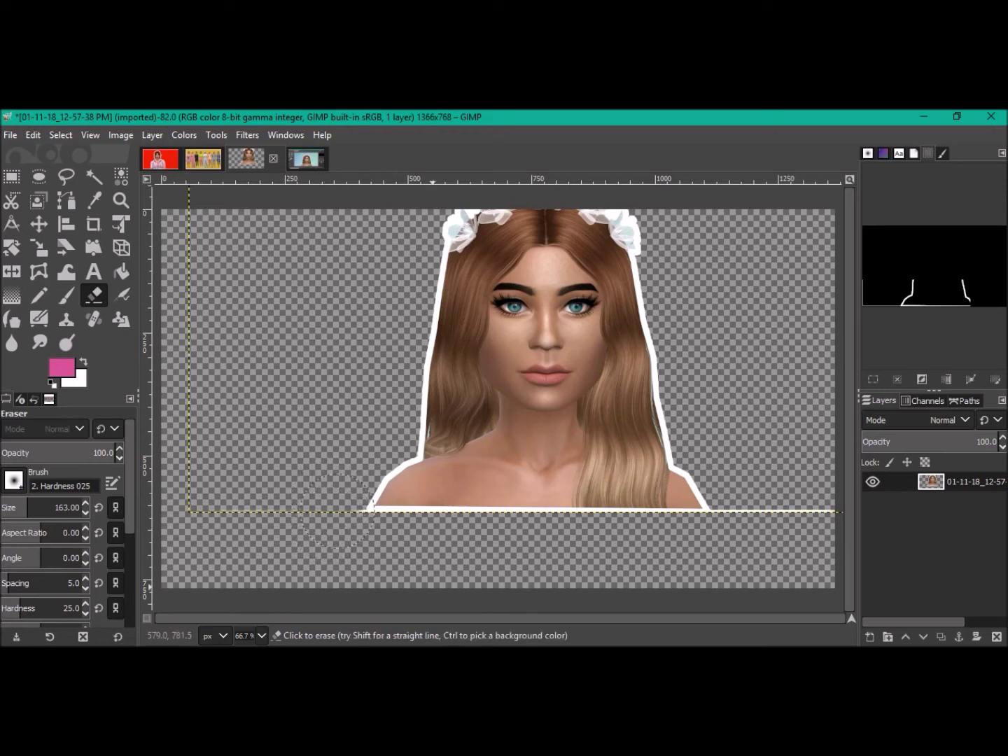
mouse_move(791, 500)
mouse_down()
mouse_move(770, 500)
mouse_move(809, 500)
mouse_move(742, 498)
mouse_move(752, 494)
mouse_up()
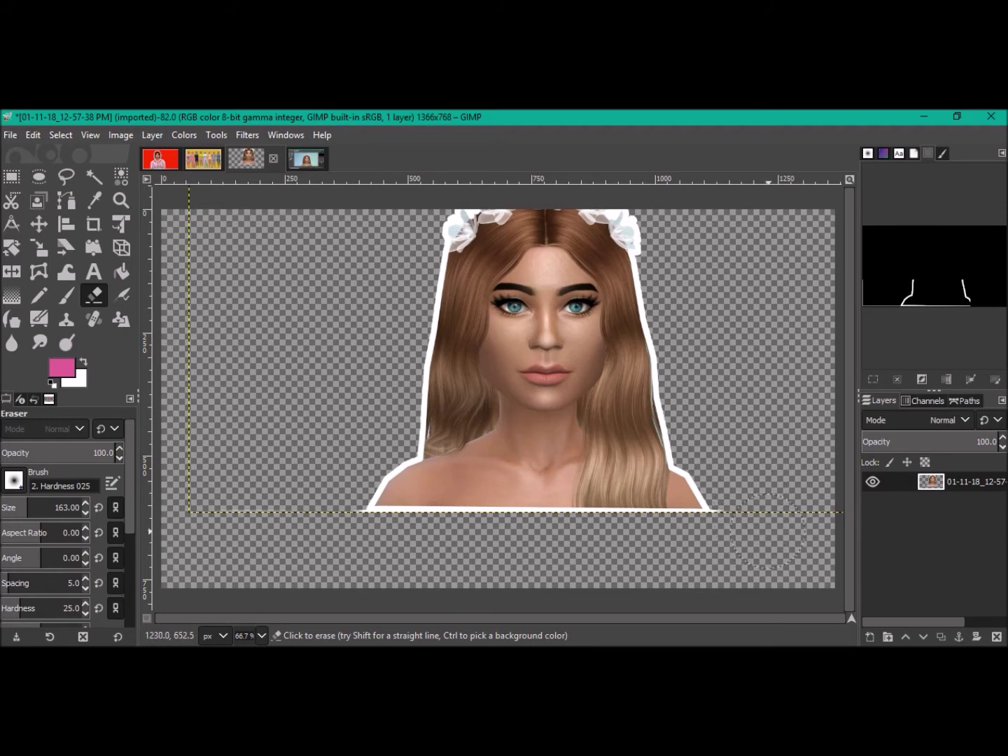
click(39, 224)
drag(528, 315, 488, 436)
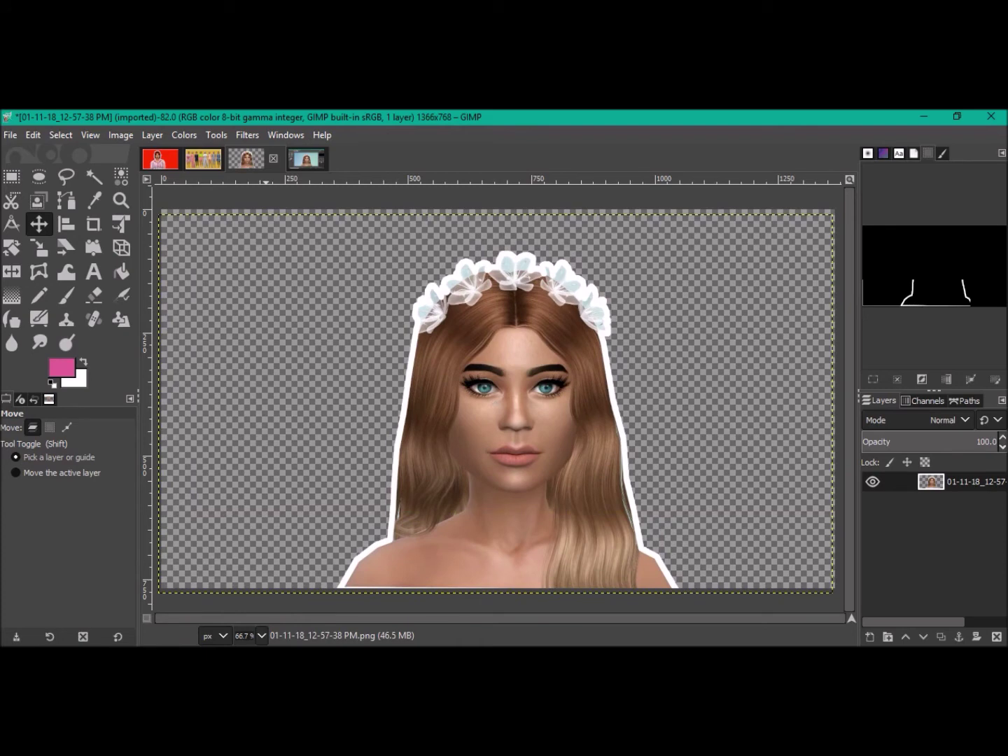
Create a new 1366 × 768 px layer filled with the pink foreground color
click(152, 135)
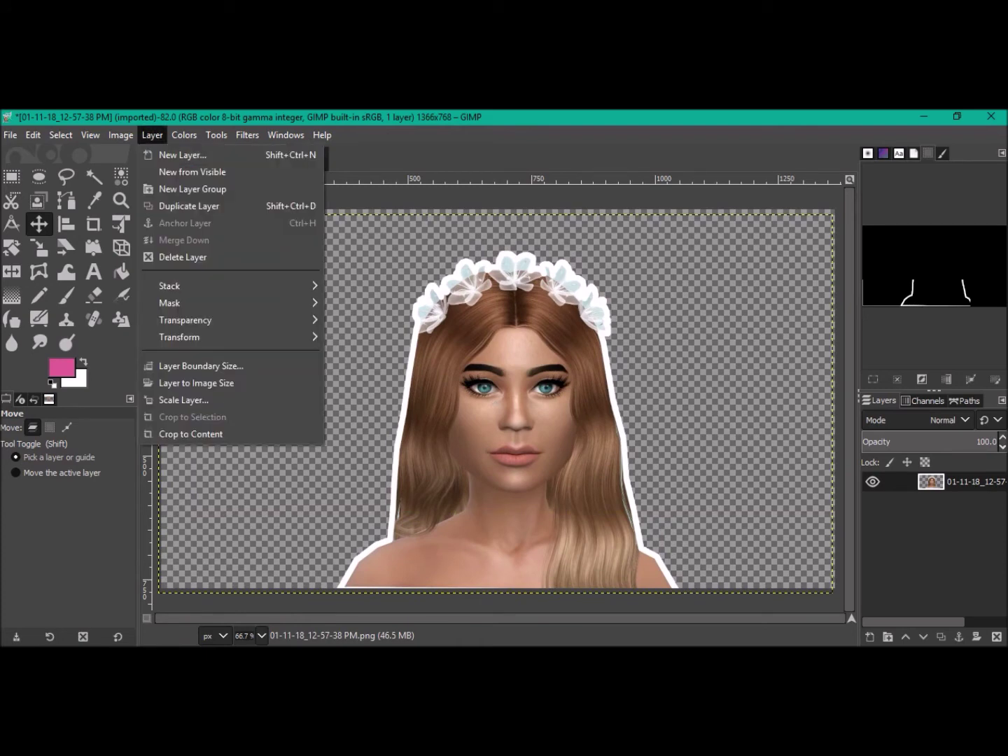
key(Return)
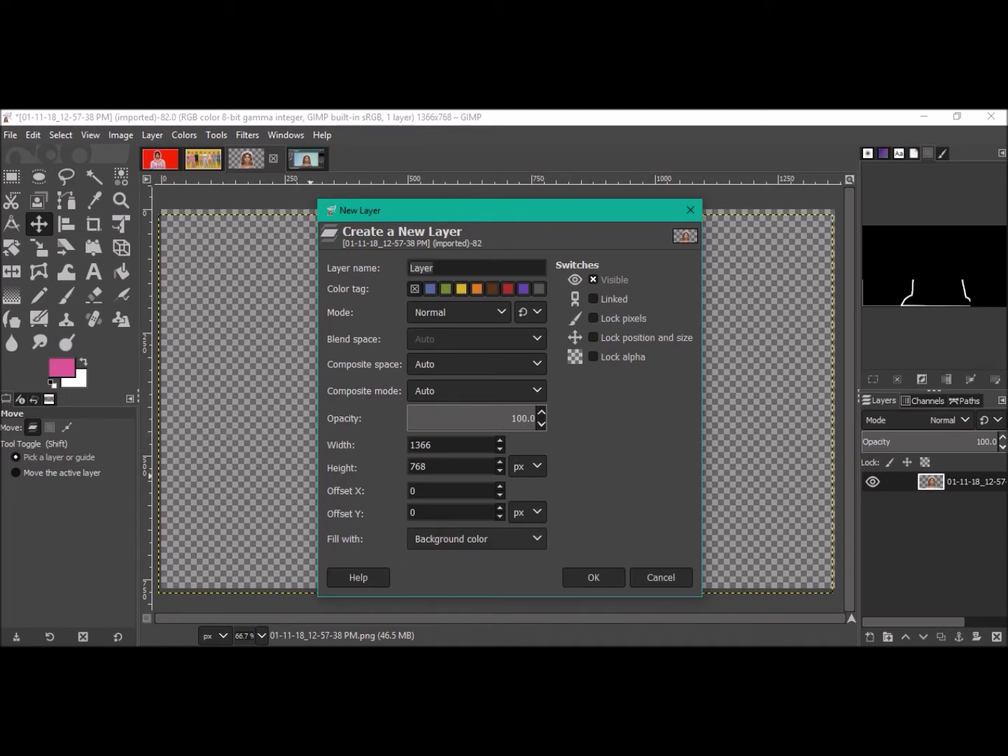
click(476, 538)
click(476, 520)
click(593, 577)
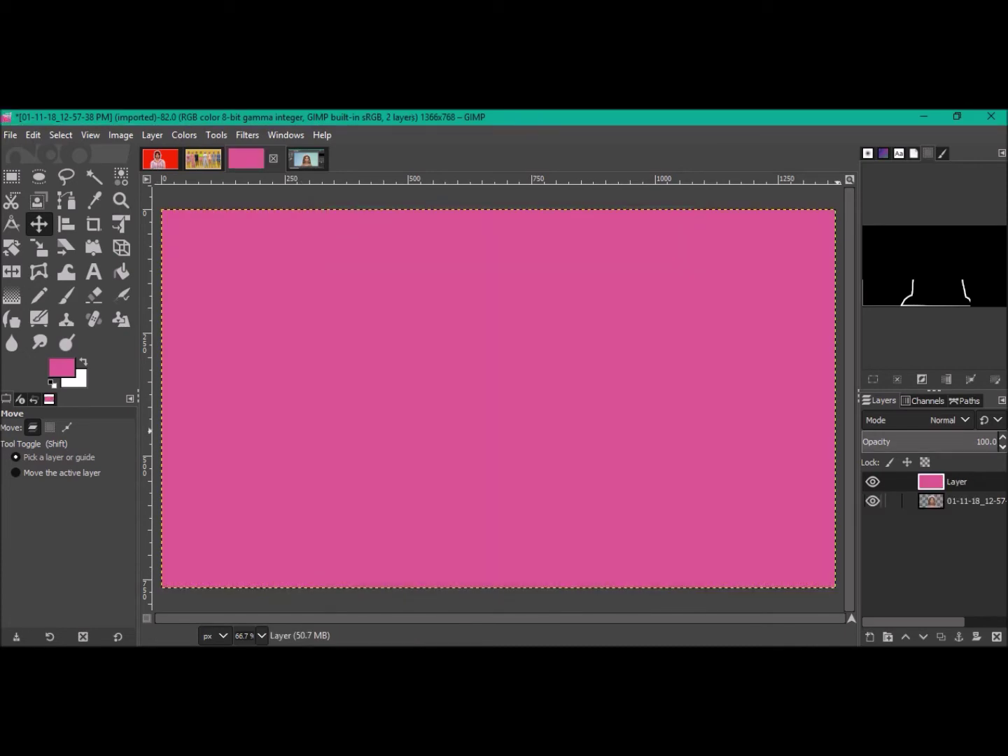
Reverse the layer order so the pink layer lies behind the portrait
drag(929, 482, 954, 499)
click(931, 481)
drag(931, 482, 944, 511)
click(152, 135)
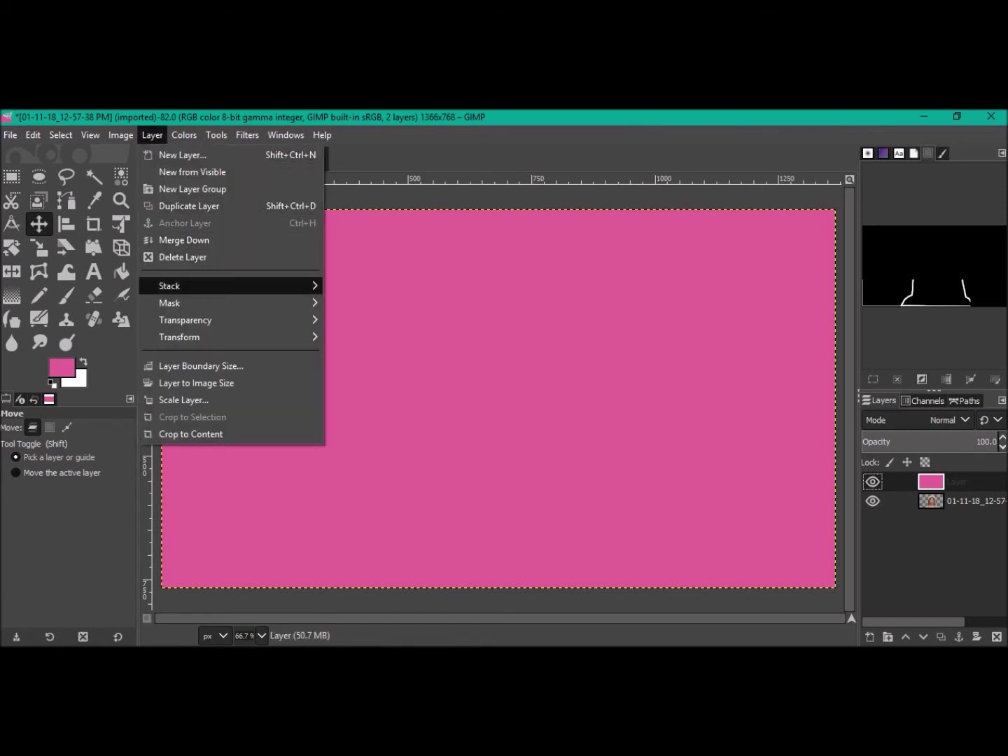
mouse_move(230, 285)
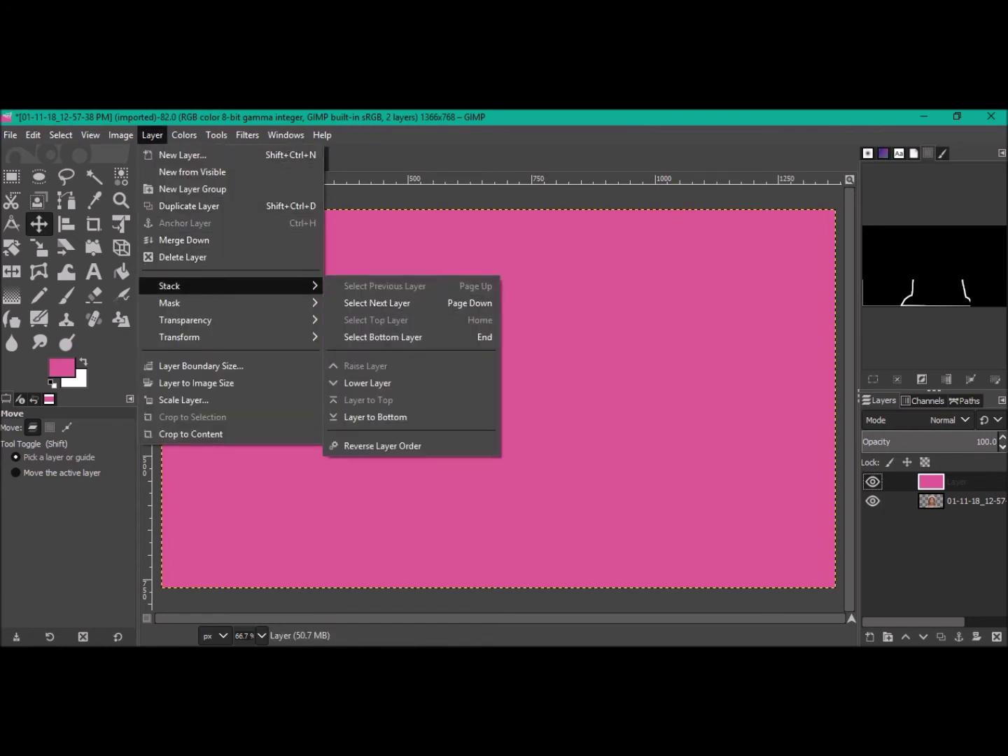
click(382, 446)
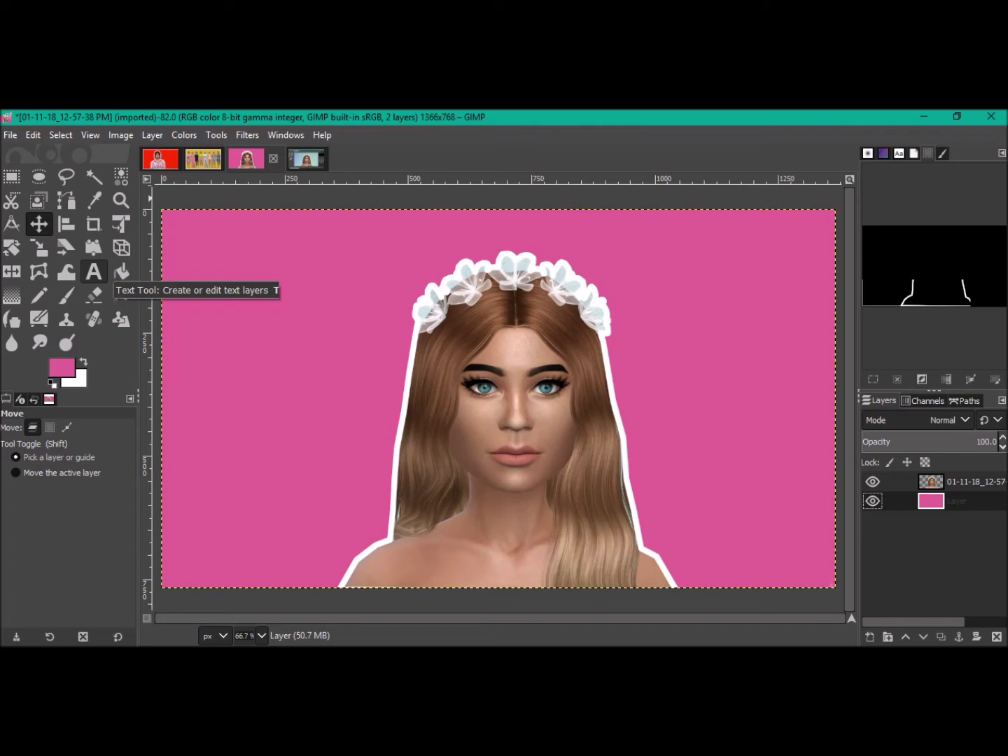
Add the text "T Sims" on the pink background, up and to the left of the figure
click(96, 273)
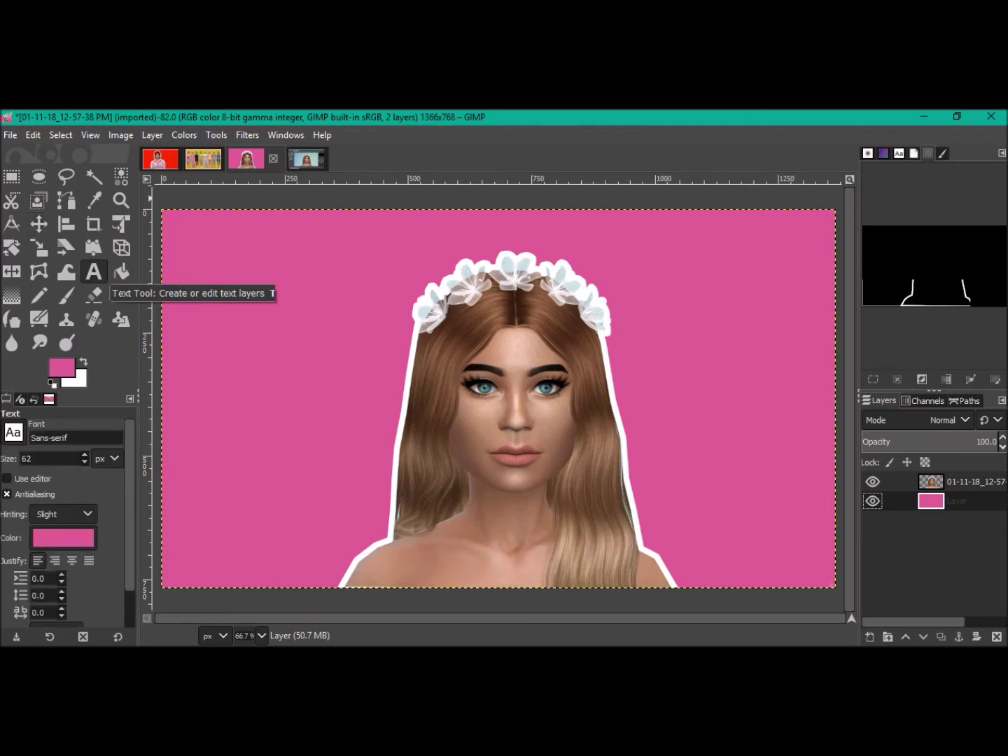
click(246, 279)
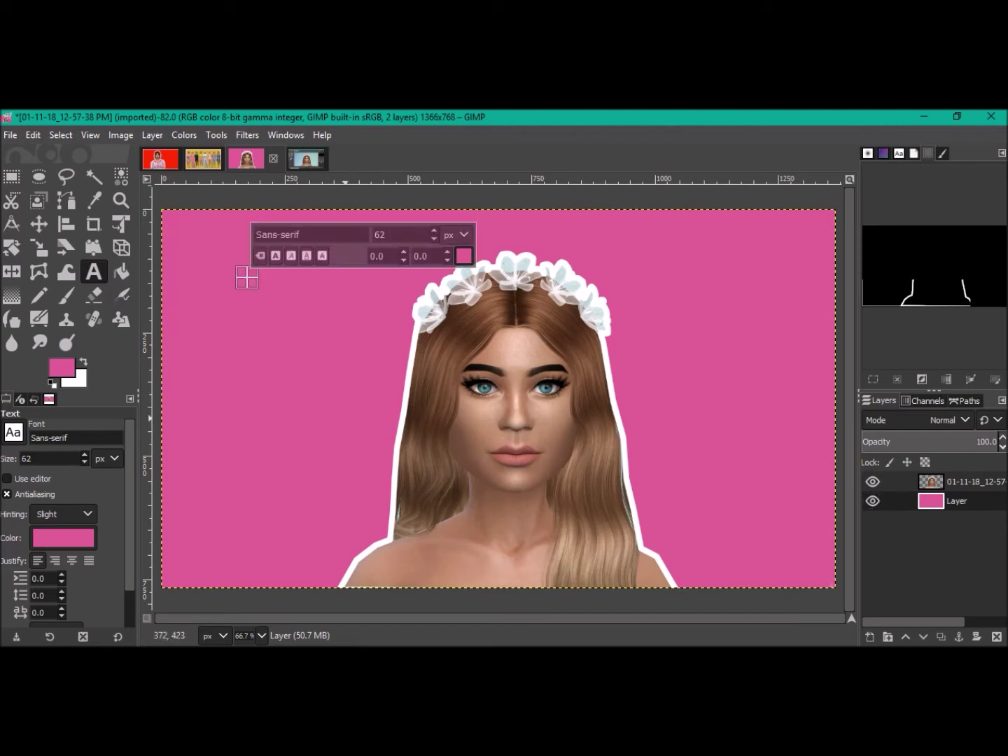
text(T Sims)
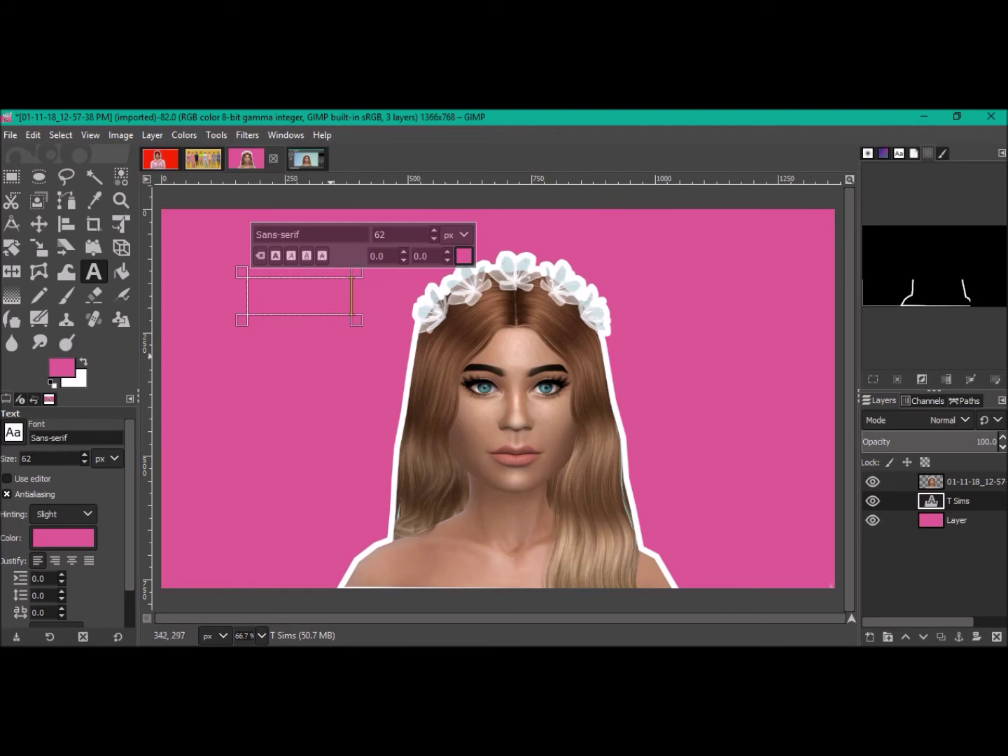
Set the color of the whole "T Sims" text to dark mauve (663c54)
drag(257, 294, 346, 299)
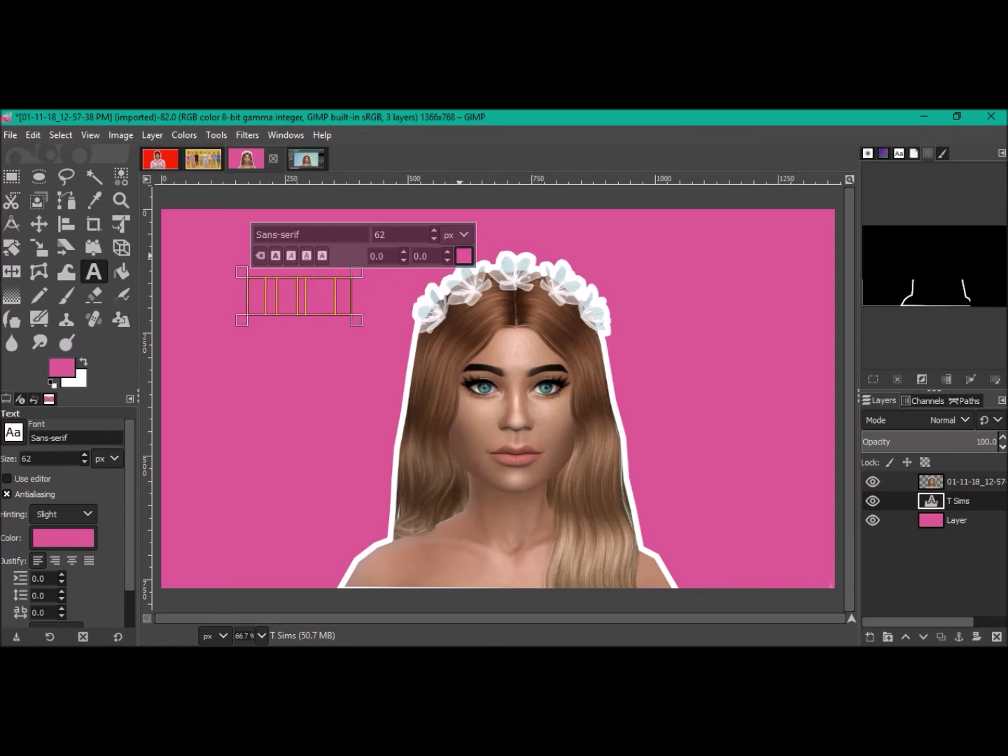
click(463, 255)
click(373, 265)
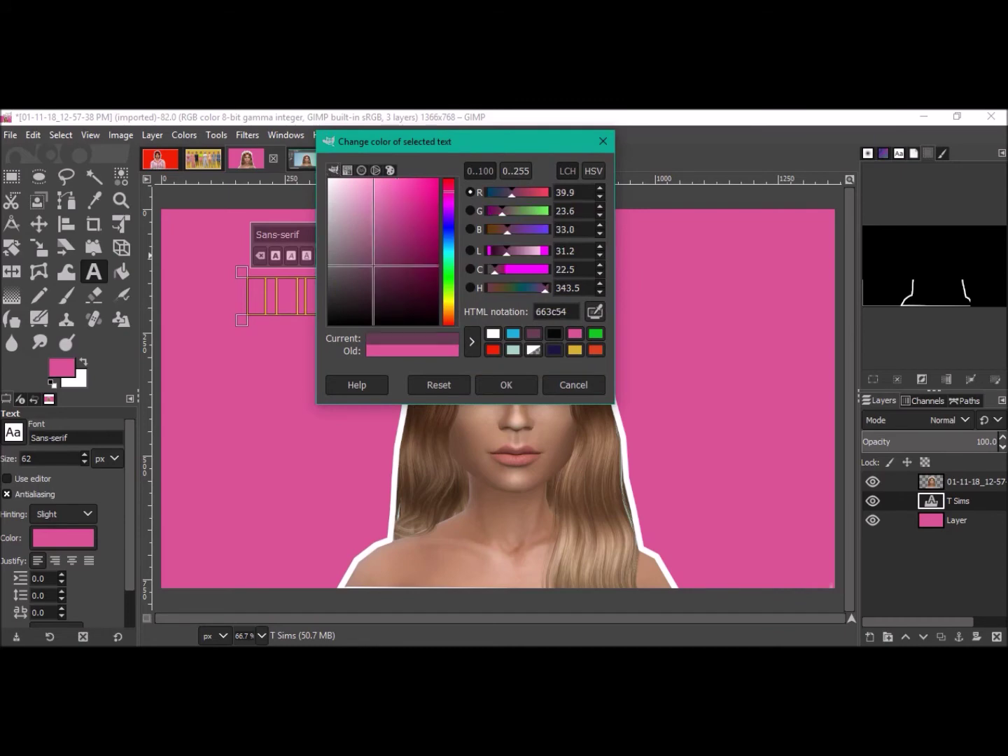
click(507, 385)
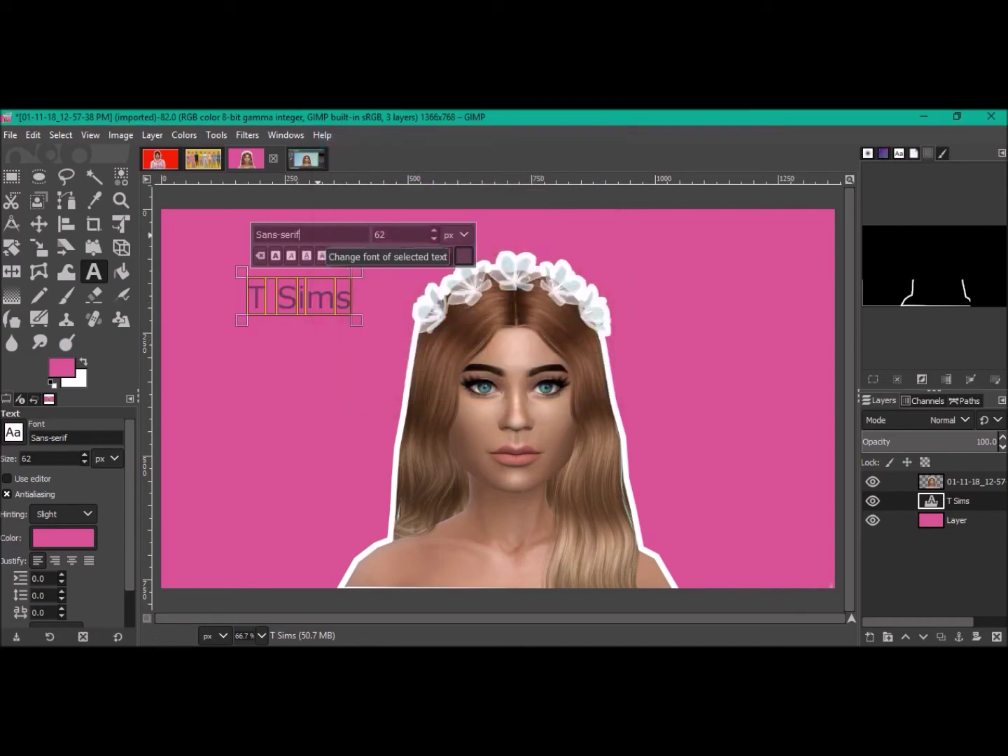
Set the "T Sims" text's font to Bauhaus 93 and its size to 139 px
drag(301, 234, 255, 235)
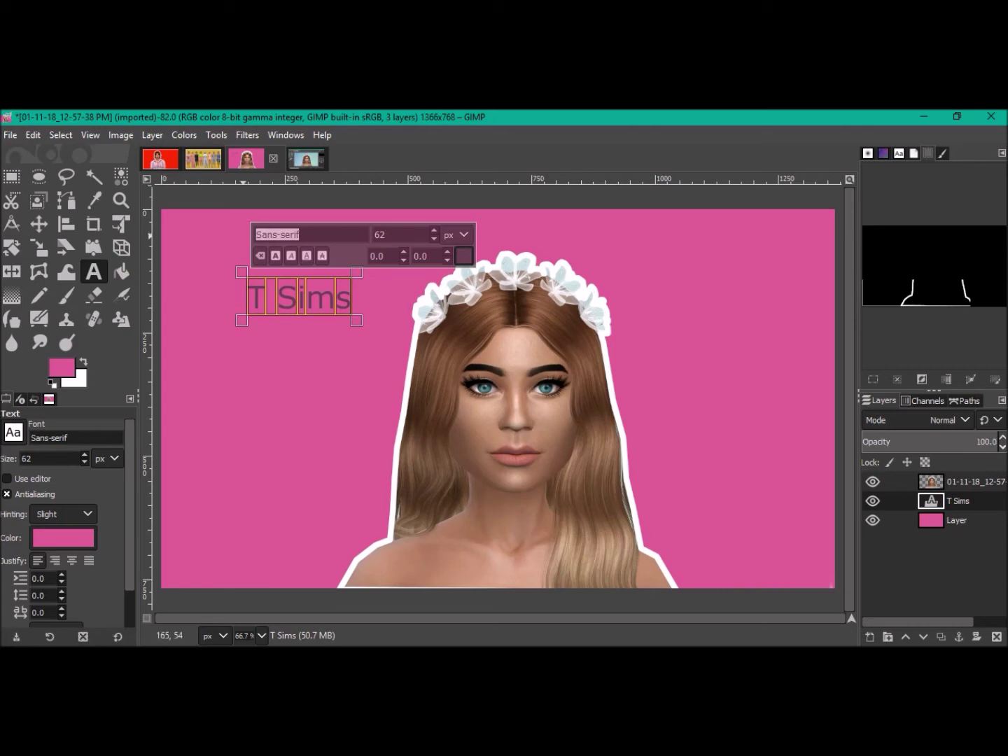
text(a)
scroll(329, 349, down, 3)
scroll(329, 349, up, 4)
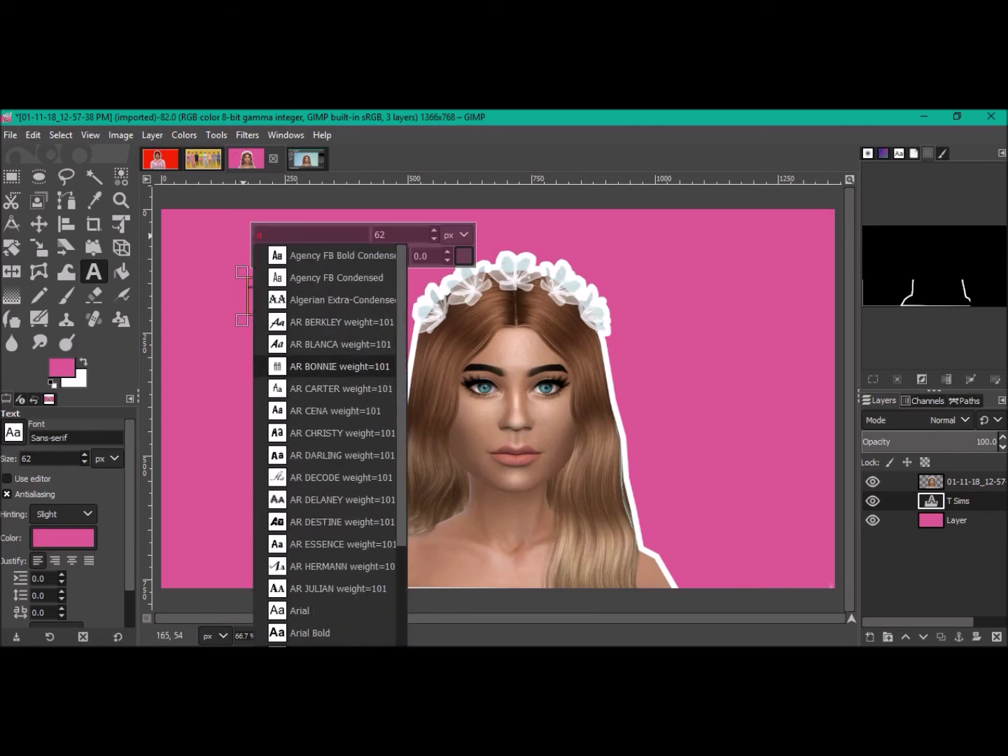
click(330, 358)
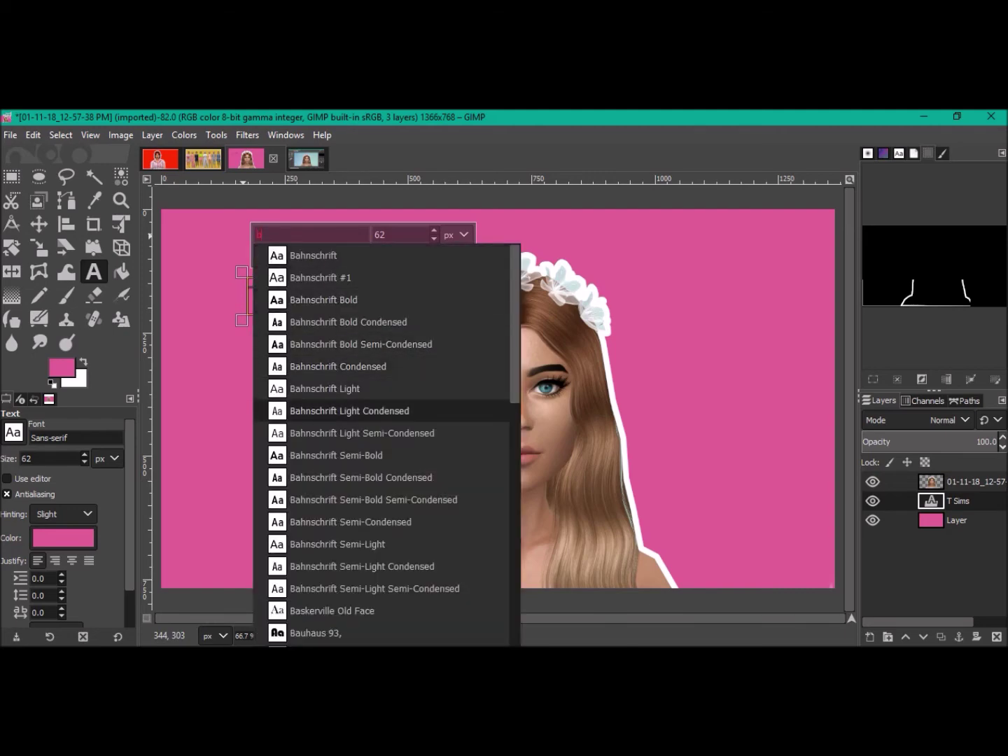
scroll(381, 448, down, 2)
scroll(382, 450, up, 1)
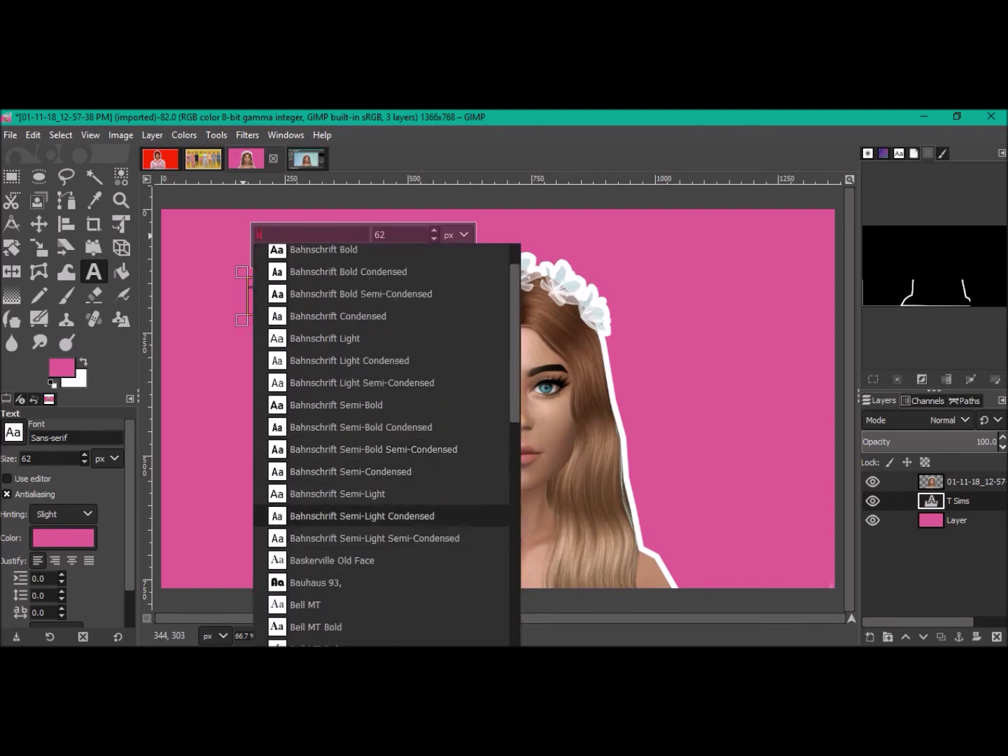
click(336, 583)
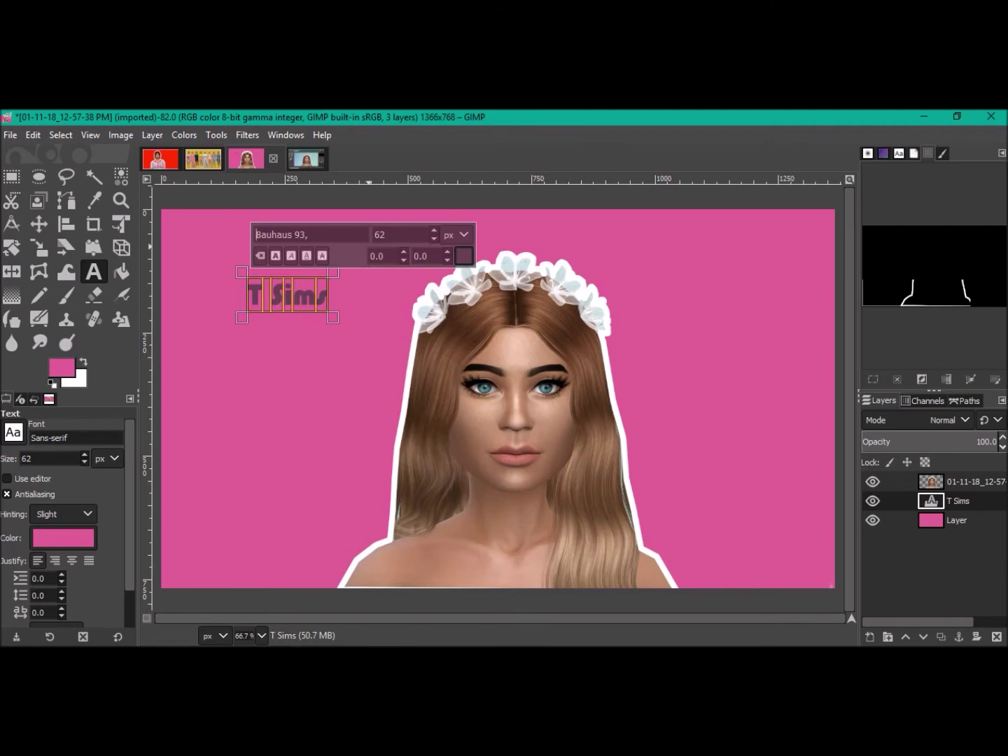
click(433, 230)
scroll(374, 235, up, 20)
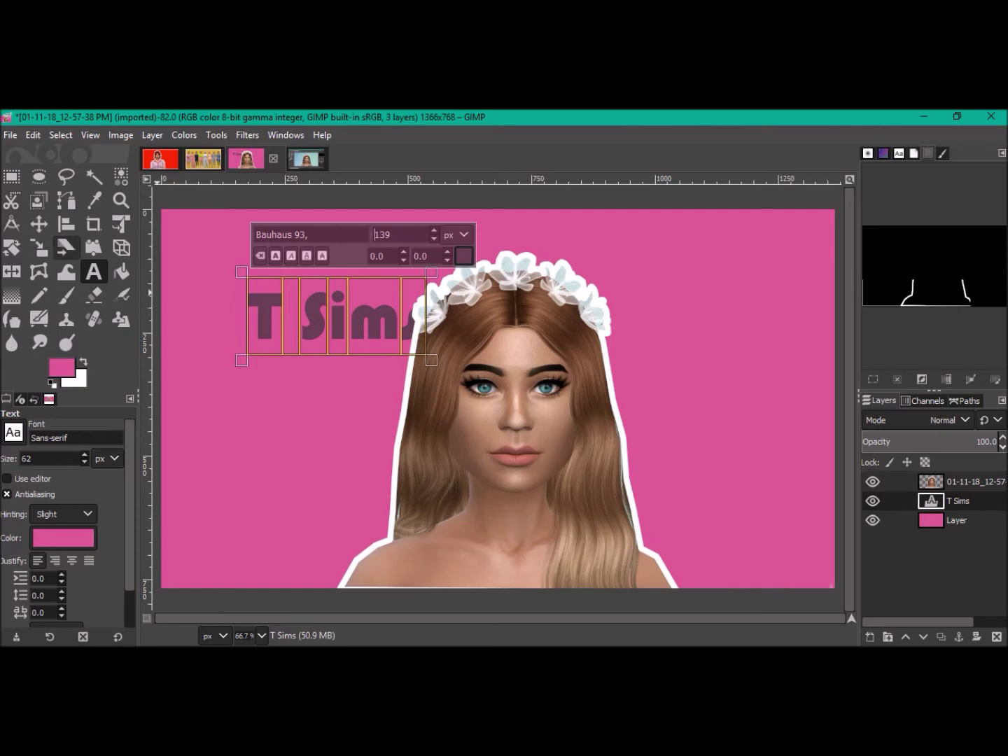
Reposition the "T Sims" text clear of the flower crown on its left side, and delete the text layer
click(38, 224)
drag(325, 300, 257, 288)
drag(931, 501, 926, 530)
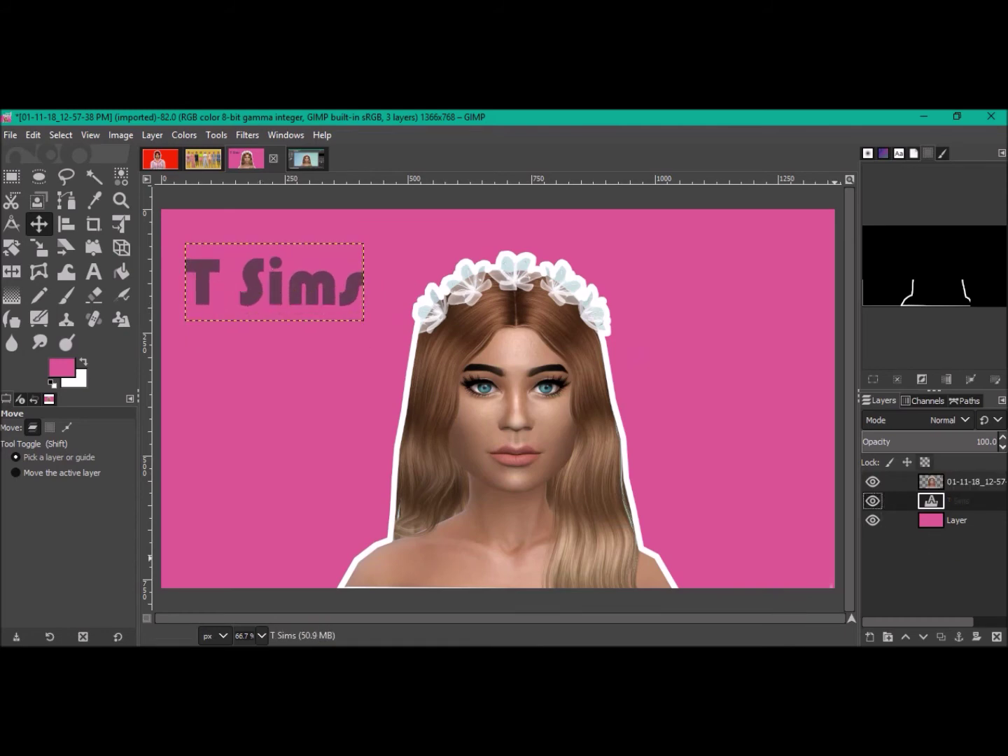
drag(246, 277, 291, 276)
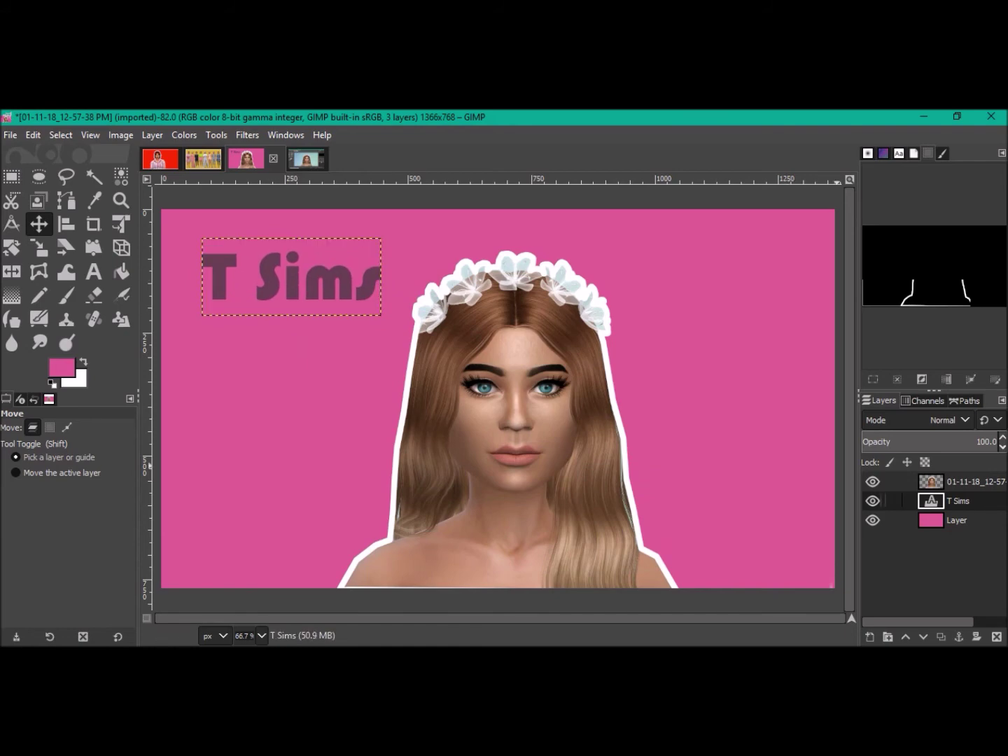
right_click(929, 501)
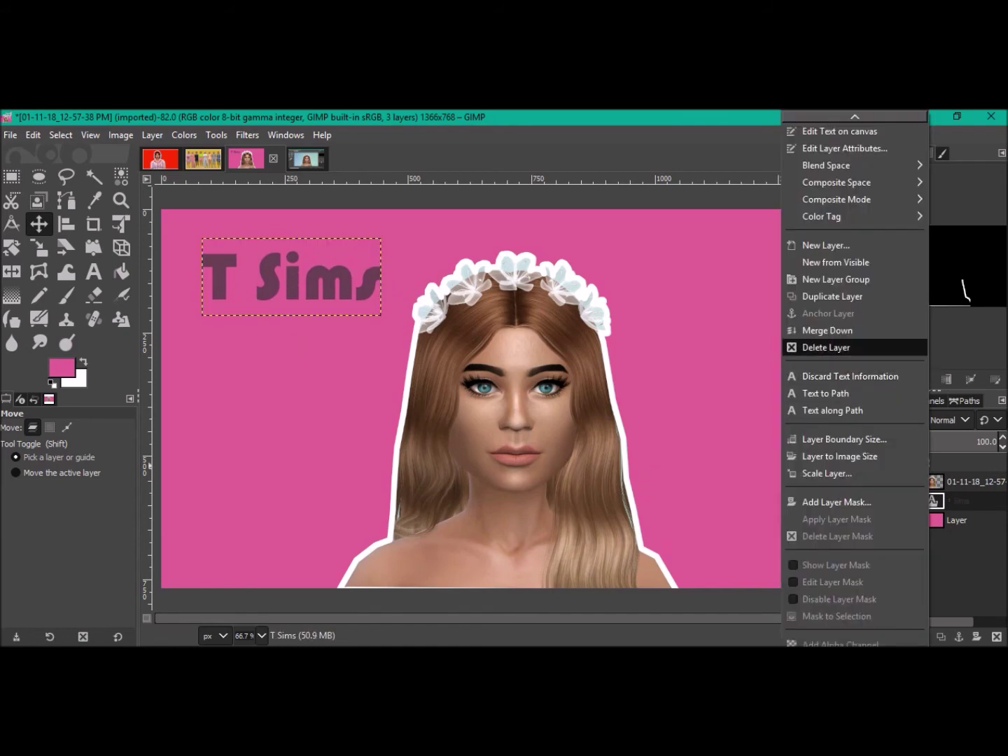
click(826, 348)
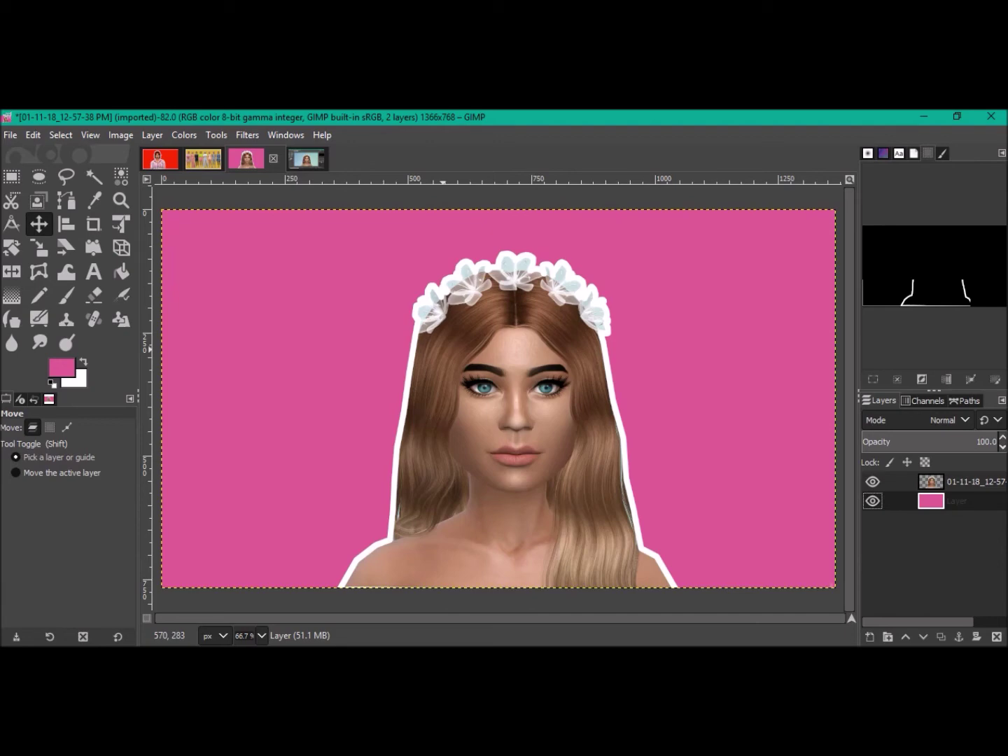
Undo the text, pink layer, erasing and layer moves back to the active white-filled border selection
key(ctrl+z)
key(ctrl+z)
key(ctrl+z)
key(ctrl+z)
key(ctrl+z)
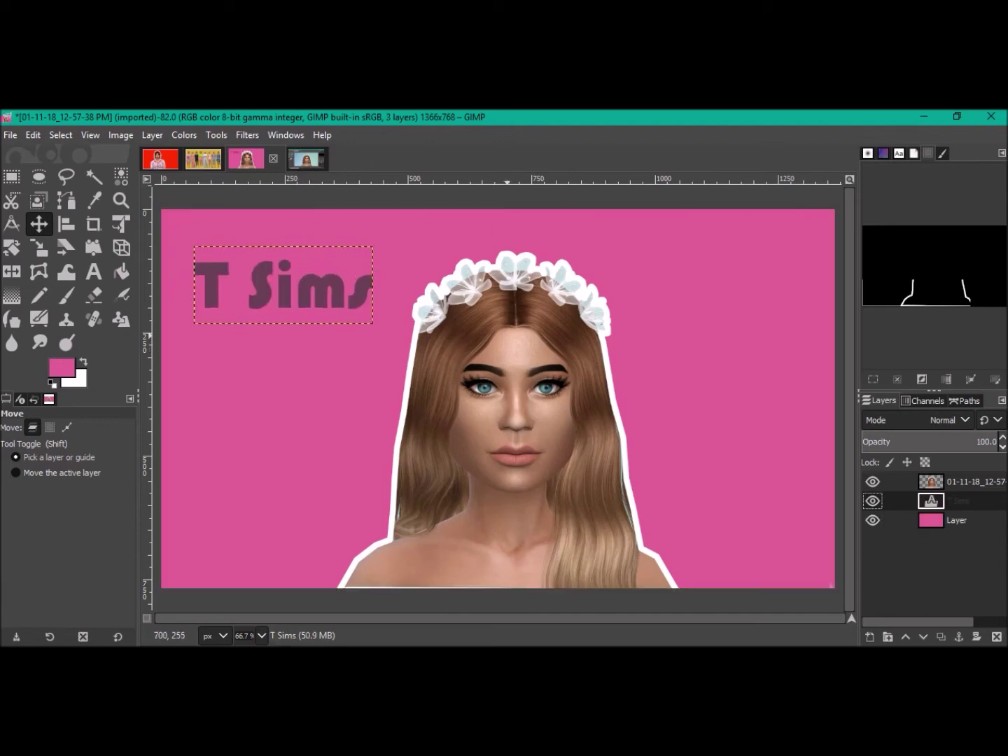
key(ctrl+z)
key(ctrl+z)
key(ctrl+z)
key(ctrl+z)
key(ctrl+z)
key(ctrl+z)
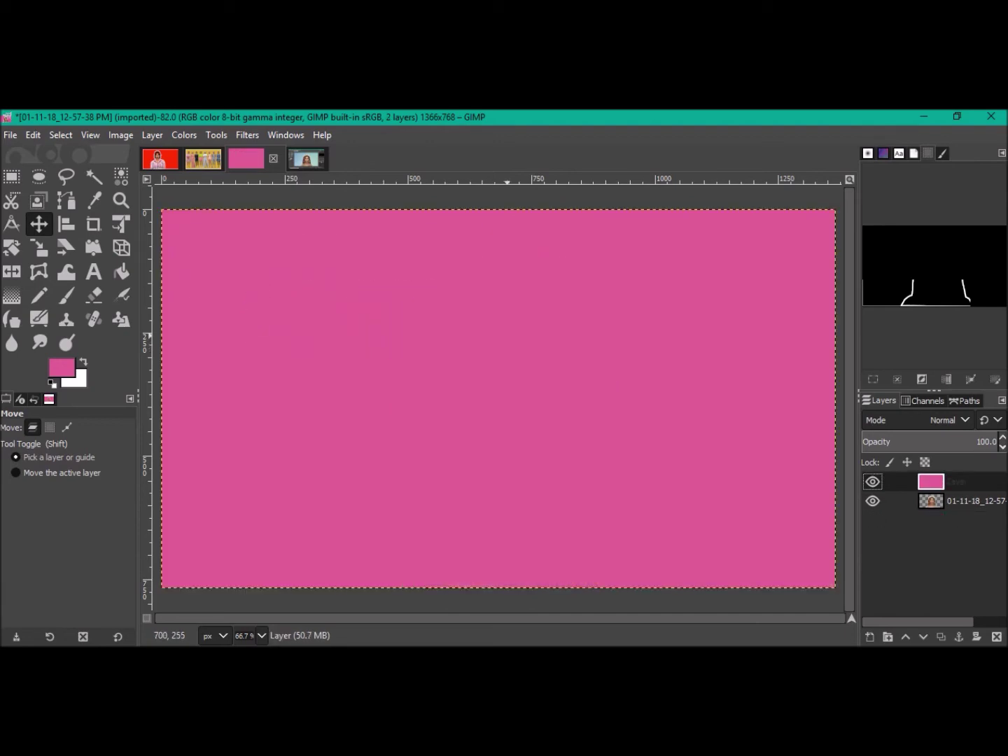
key(ctrl+z)
key(ctrl+z)
key(ctrl+z)
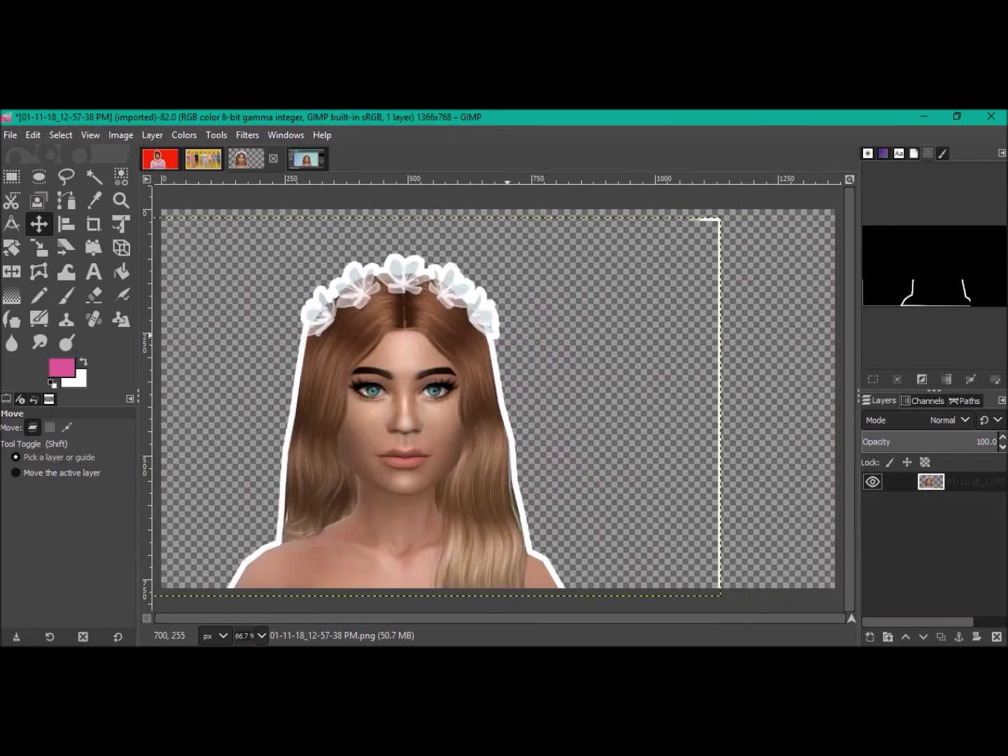
key(ctrl+z)
key(ctrl+z)
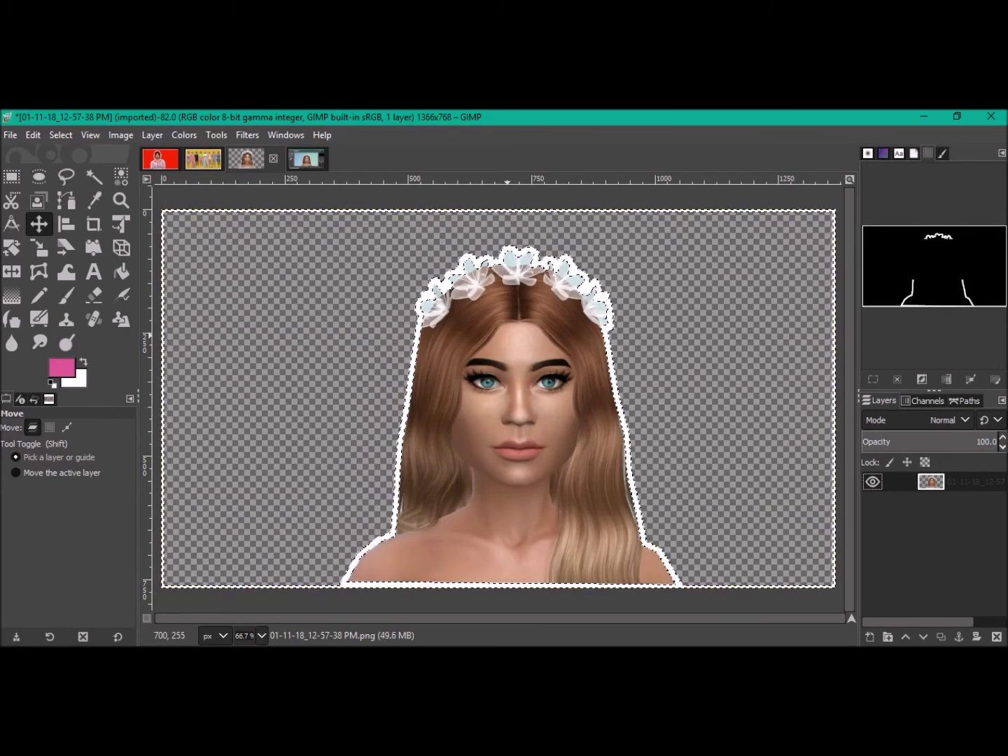
Undo the white border and the background removal back to the original portrait with no selection
key(ctrl+z)
key(ctrl+z)
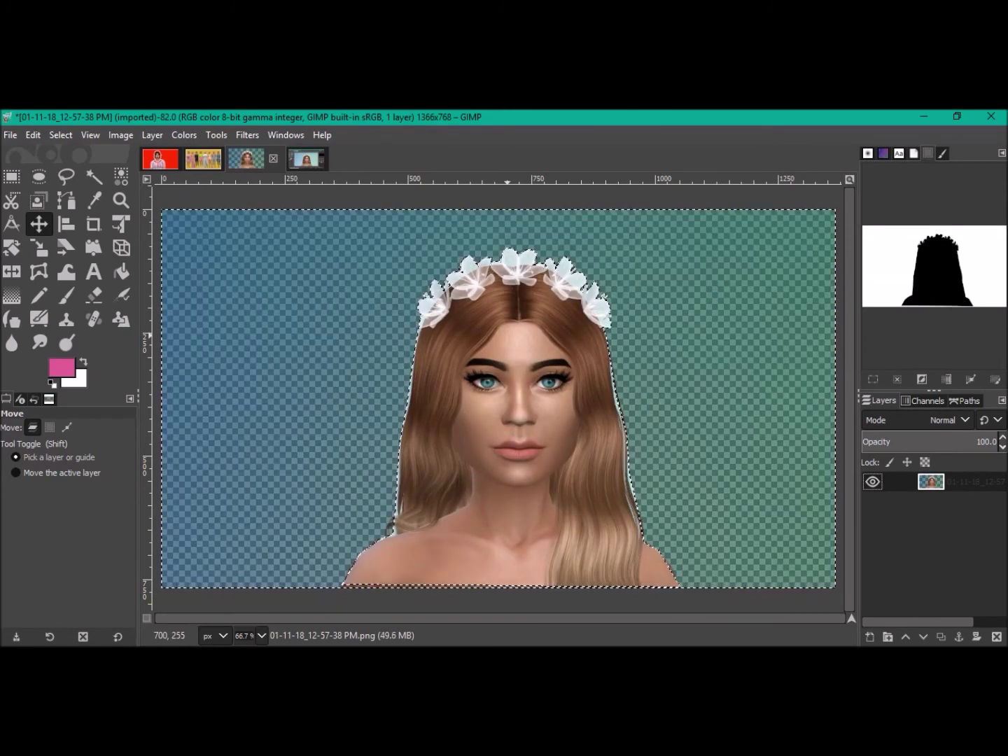
key(ctrl+z)
key(ctrl+z)
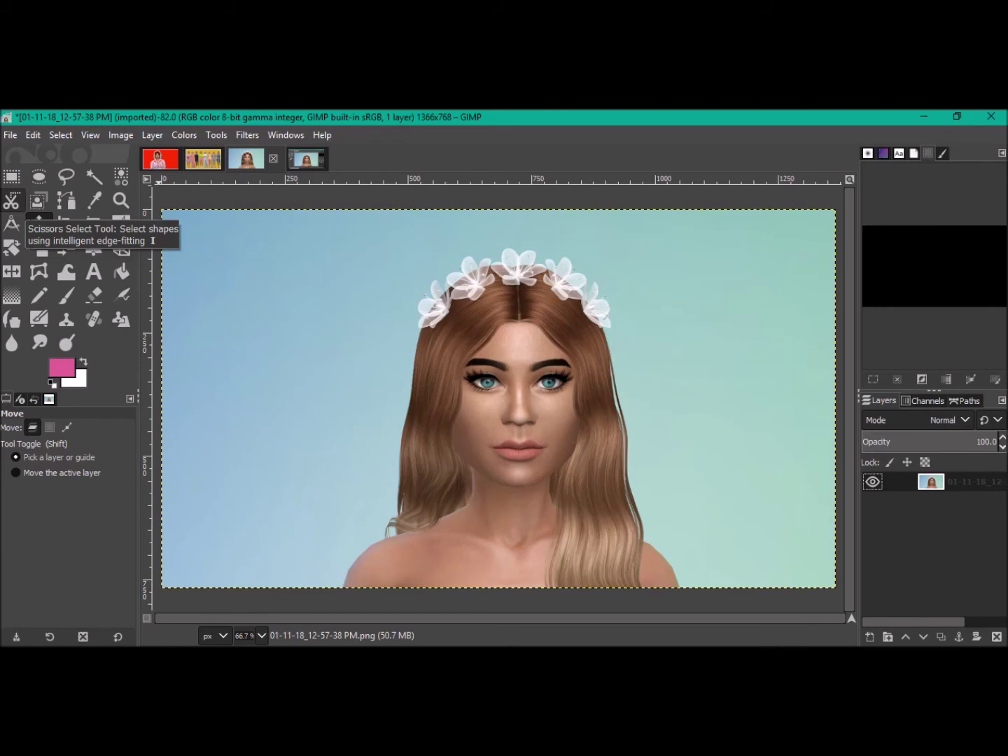
With Scissors Select, trace from the portrait's lower-left shoulder up the left side of the hair and across the flower crown
click(11, 201)
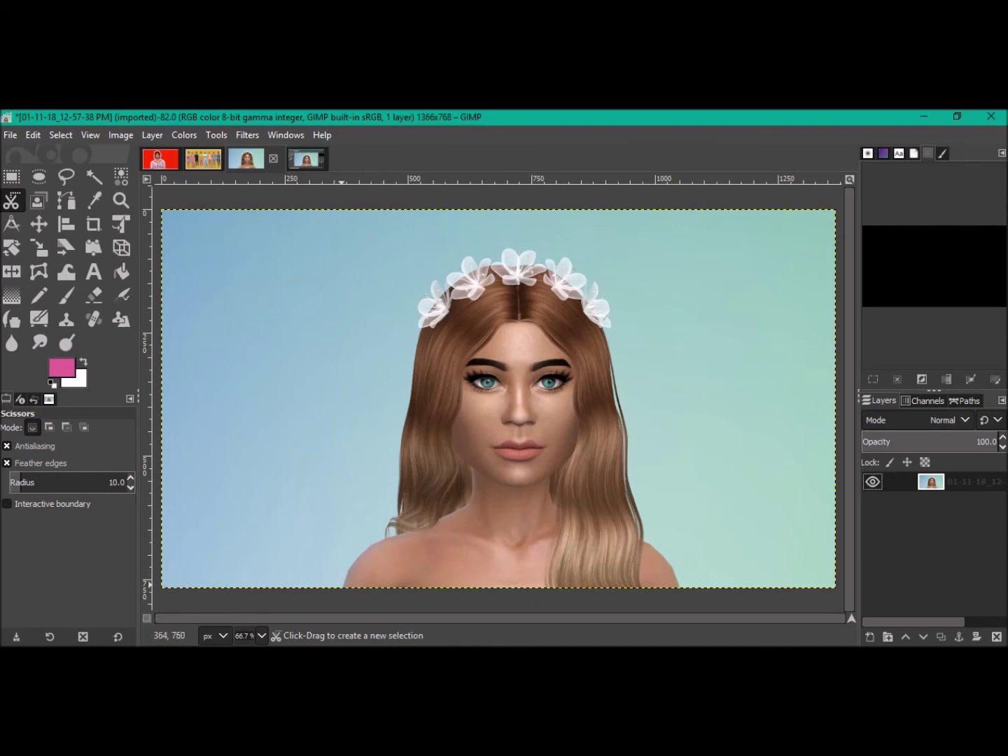
click(342, 585)
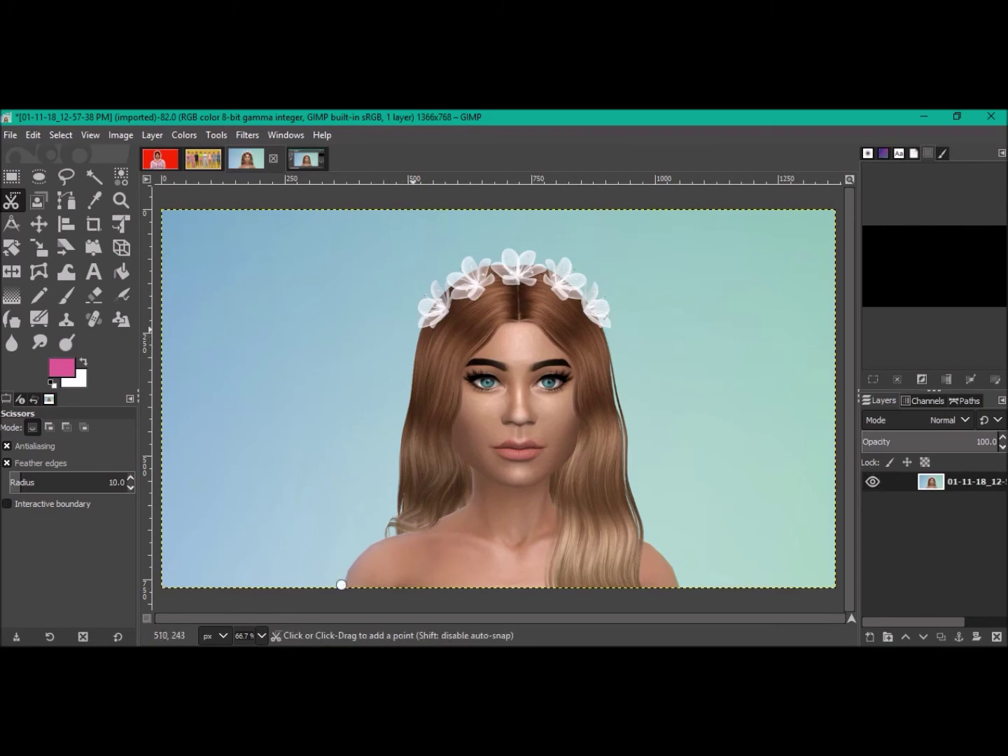
click(421, 329)
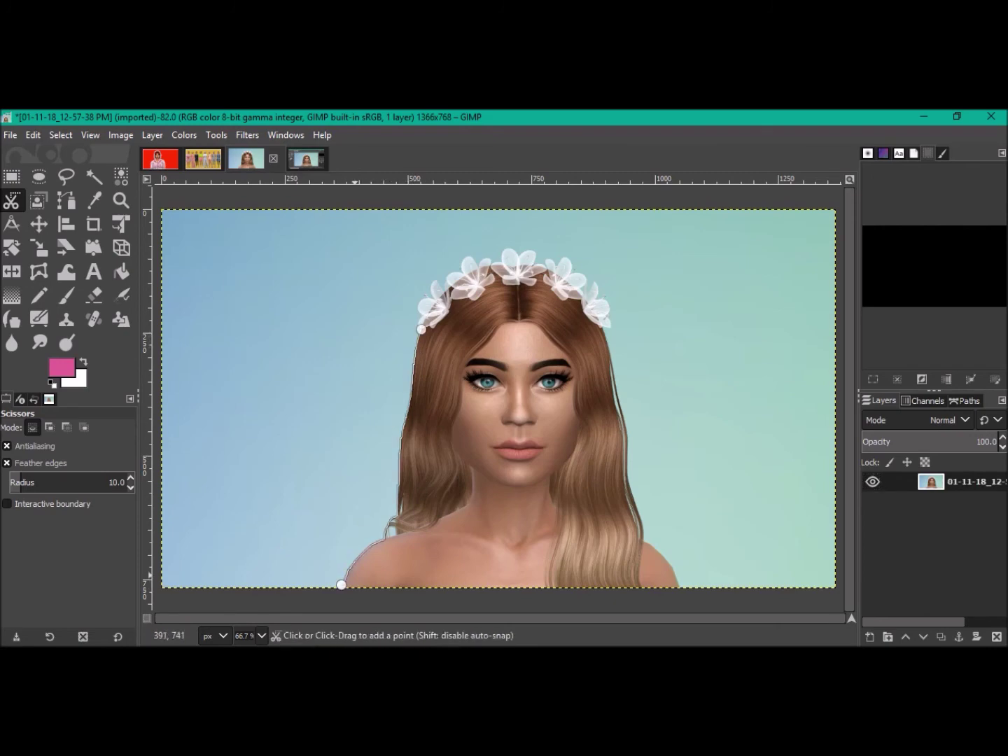
click(426, 299)
click(457, 270)
click(494, 255)
click(529, 256)
click(568, 261)
click(580, 281)
click(605, 303)
Continue the scissors outline down the right side of the hair to the shoulder base and close it at the starting point
click(612, 345)
click(646, 531)
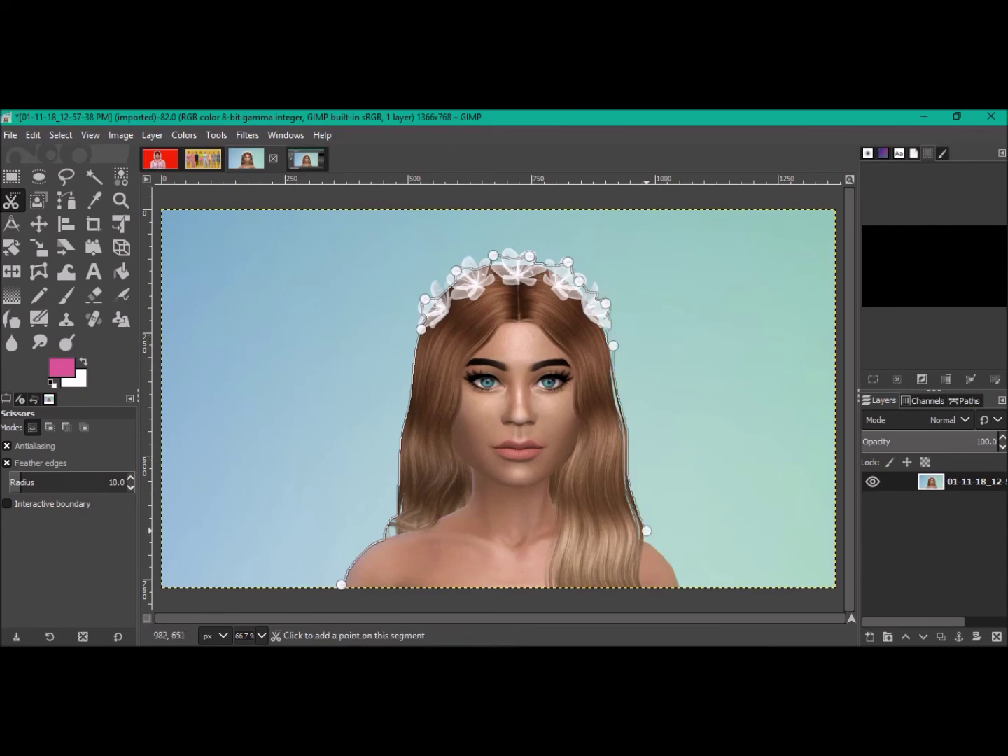
click(682, 588)
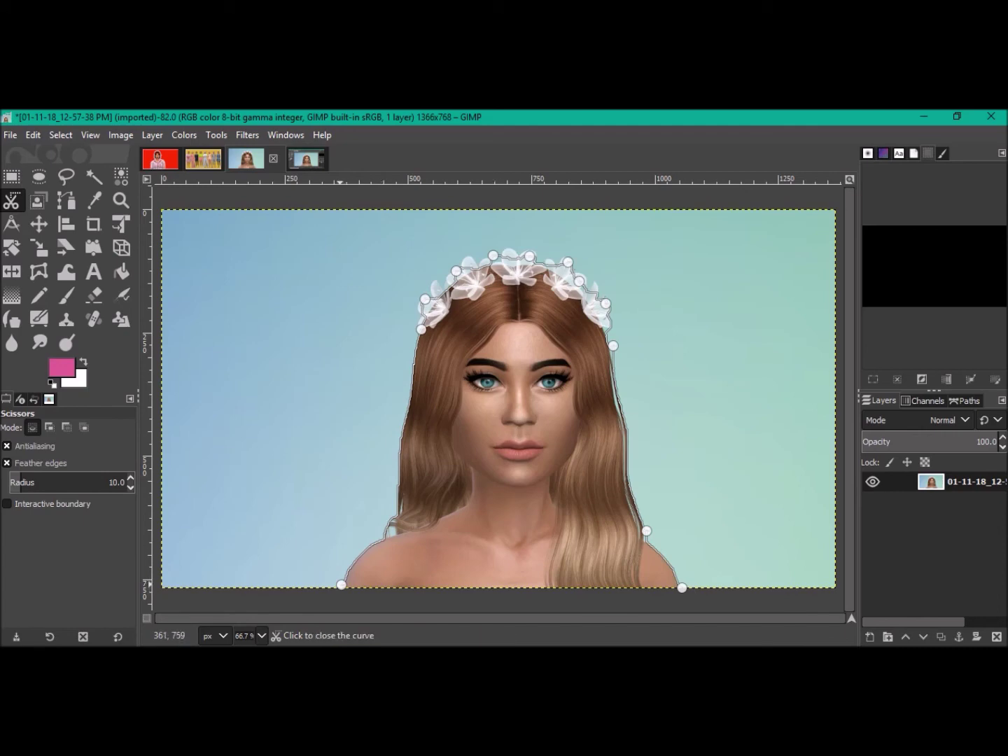
click(340, 584)
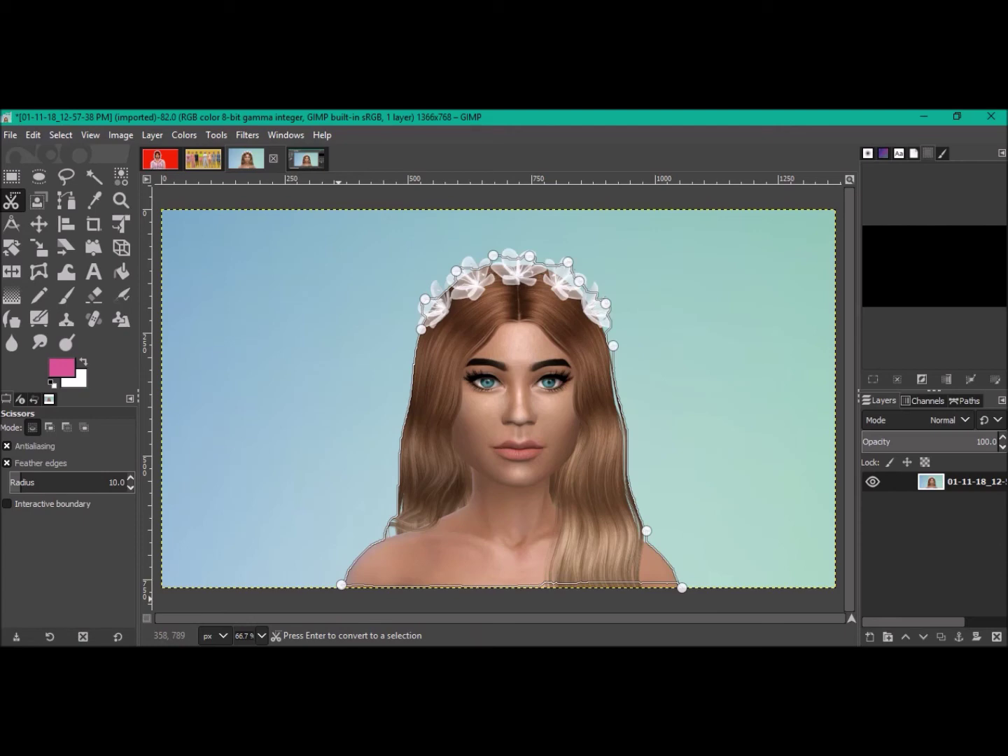
Try to select the portrait from the stored path, and re-place the outline's last point at the base of the right shoulder
mouse_move(553, 429)
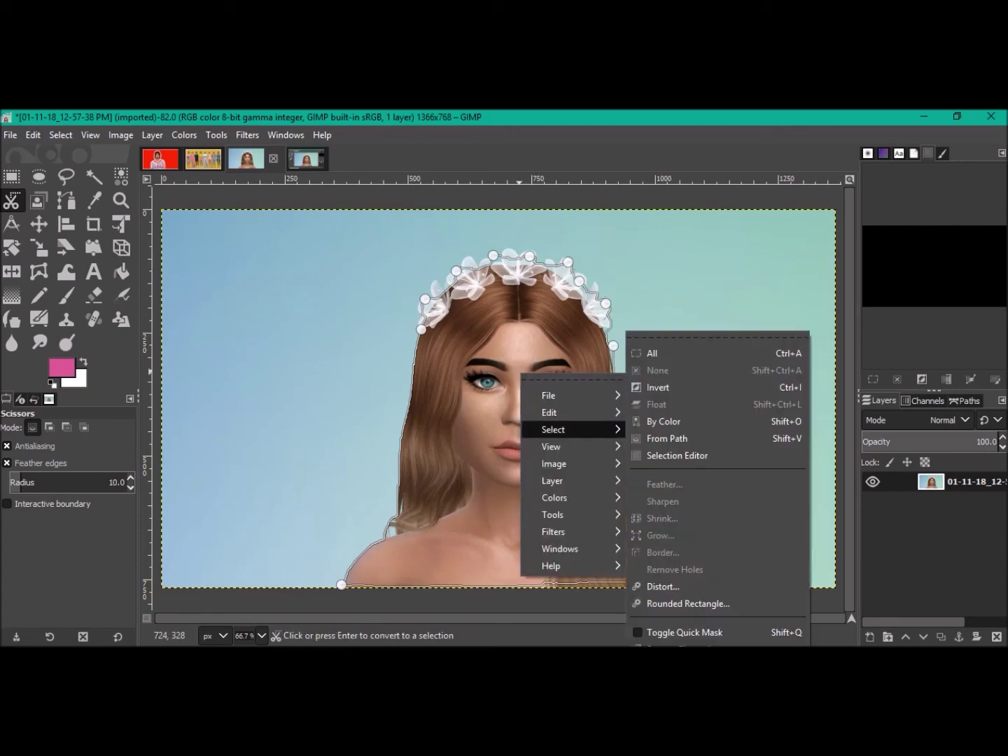
click(722, 438)
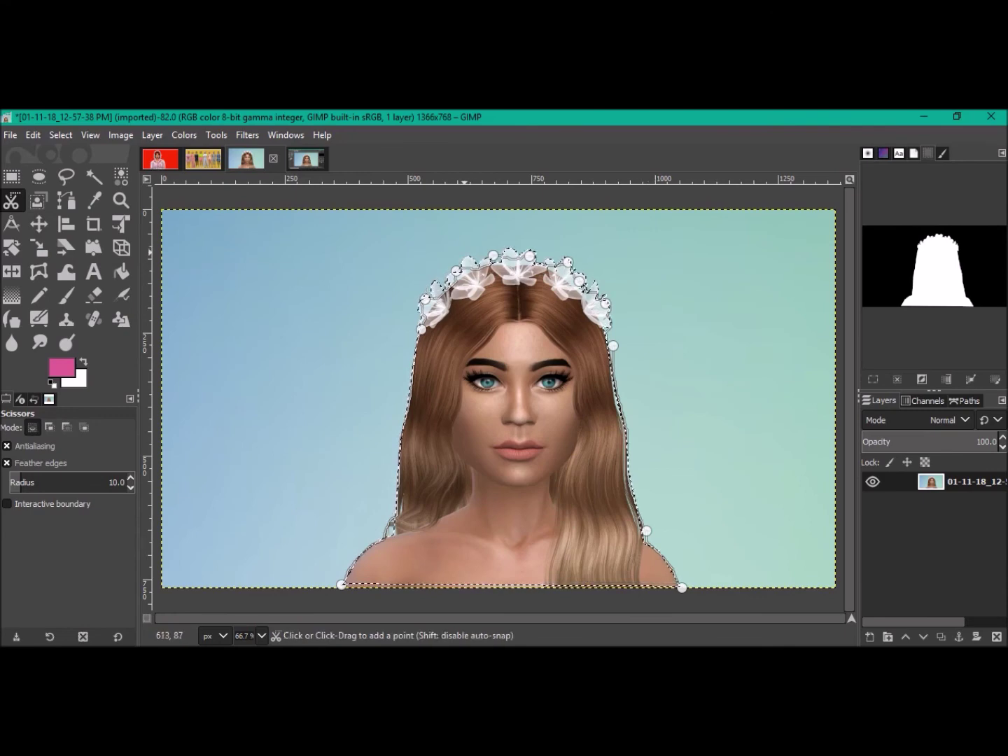
key(ctrl+z)
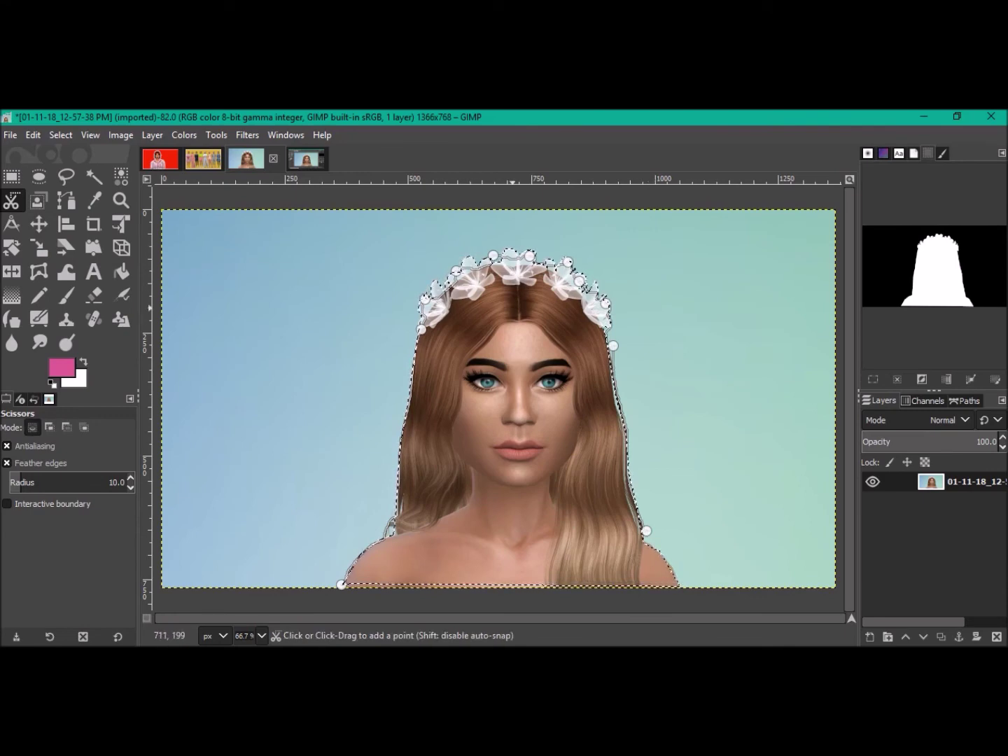
click(678, 587)
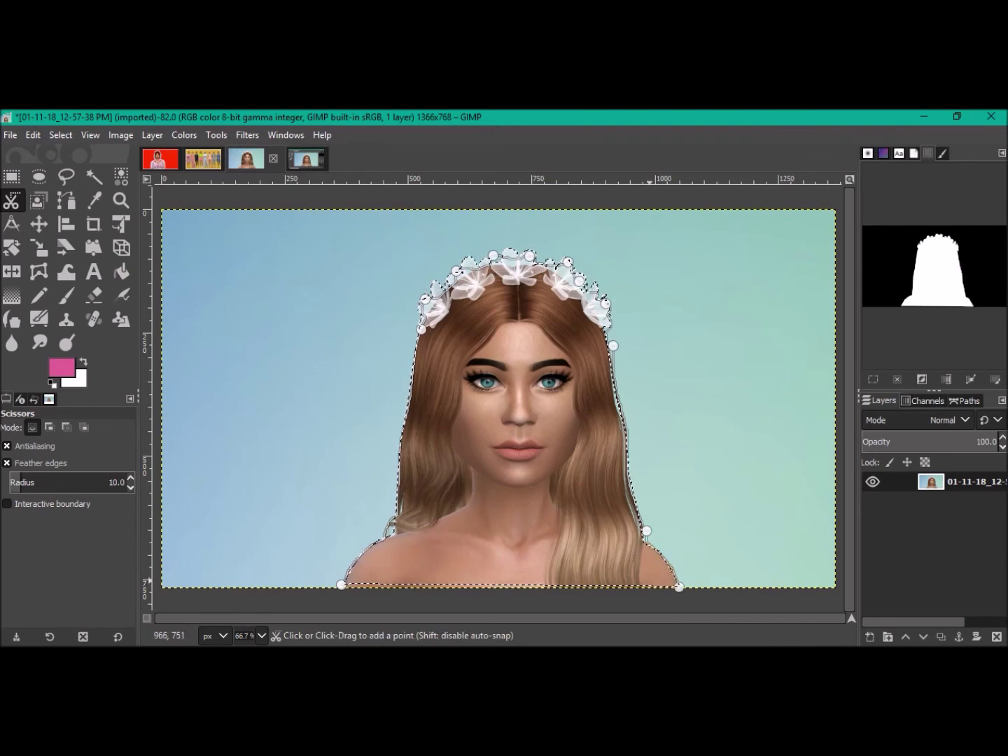
Clear the path-based selection, then close the scissors outline at its starting point and convert it to a selection
right_click(563, 484)
mouse_move(616, 336)
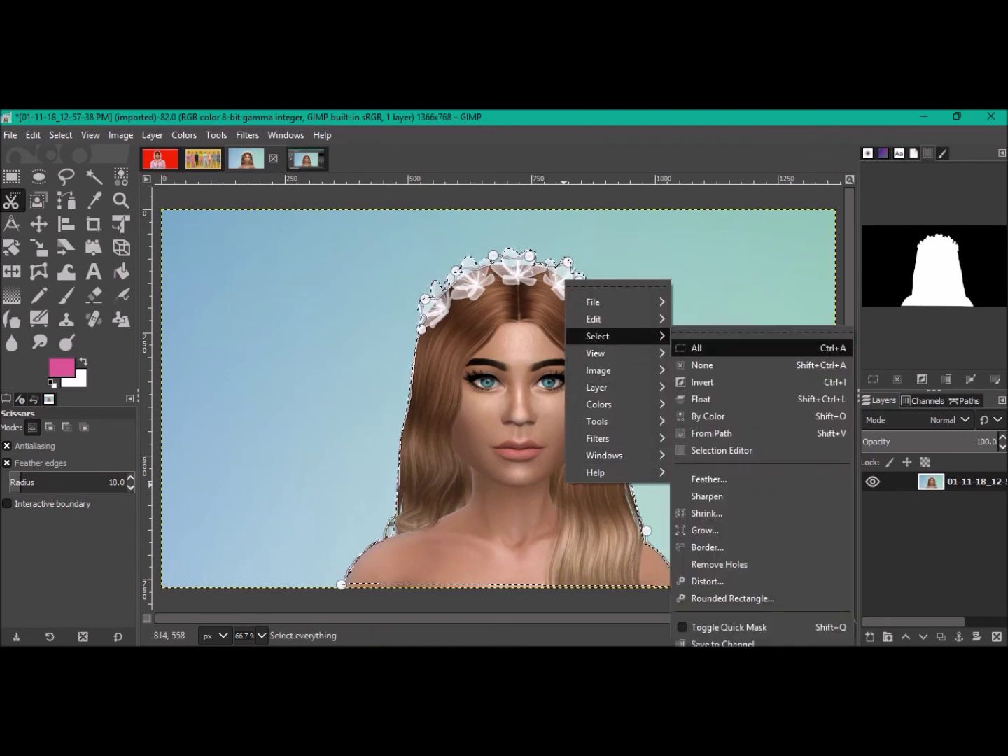
click(697, 367)
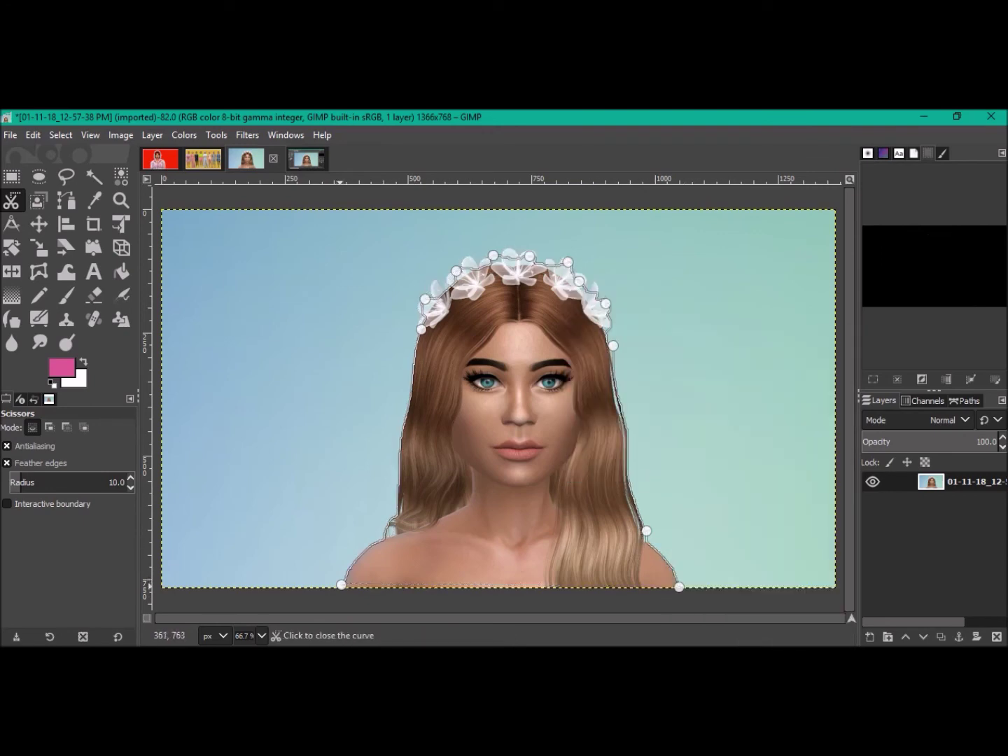
click(341, 584)
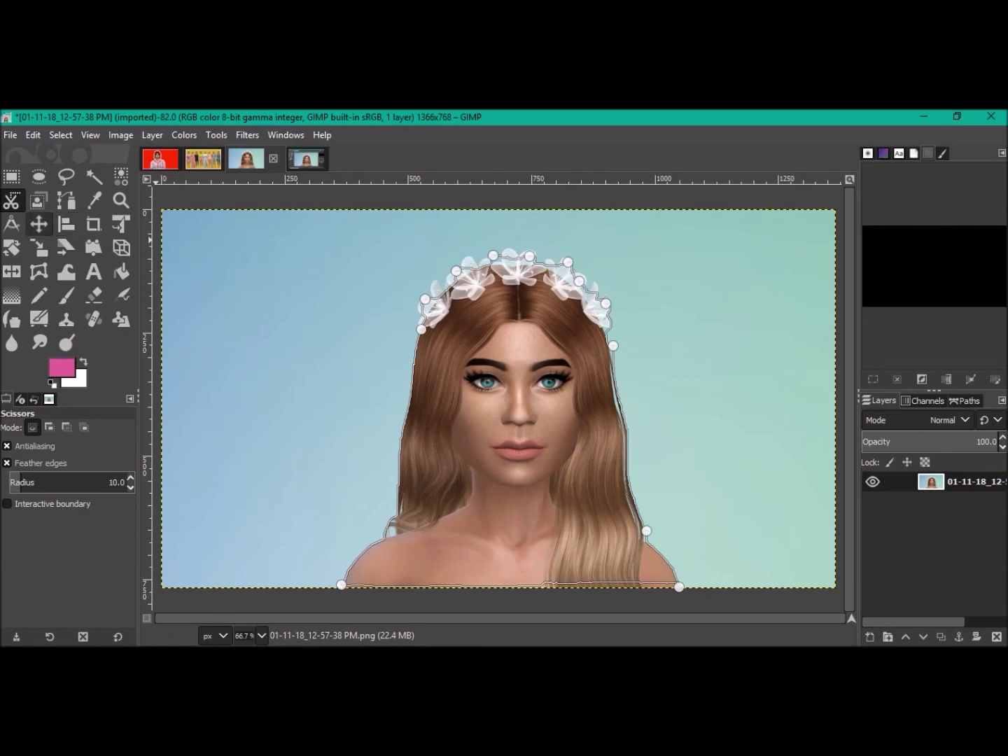
click(39, 224)
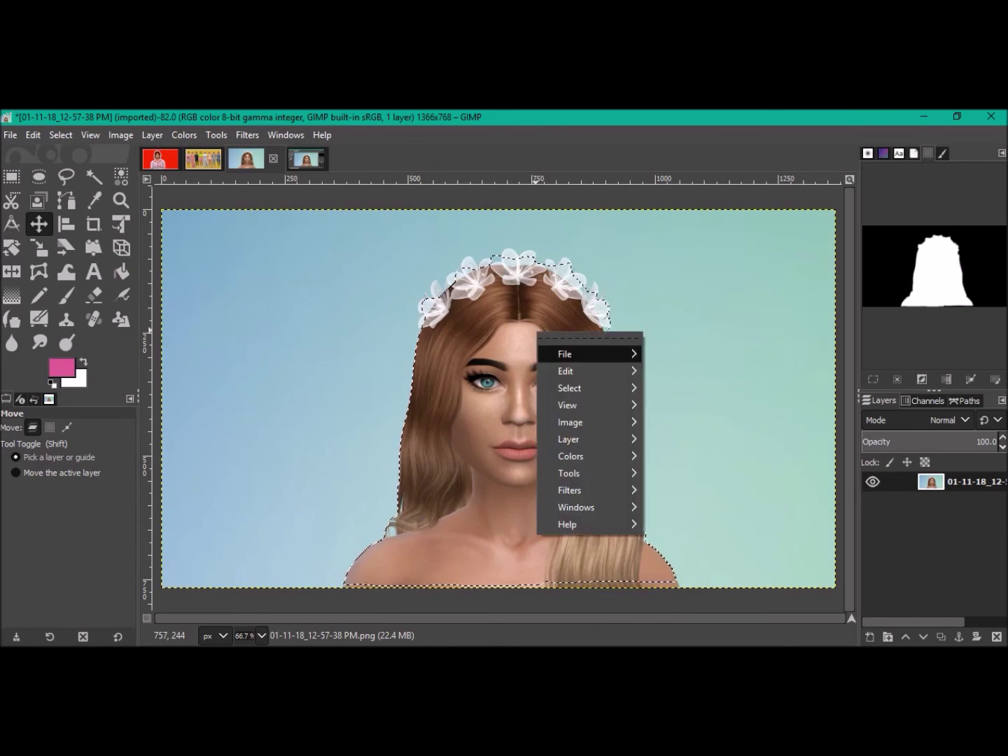
Invert the selection to cover the background and add an alpha channel to the portrait layer
mouse_move(581, 387)
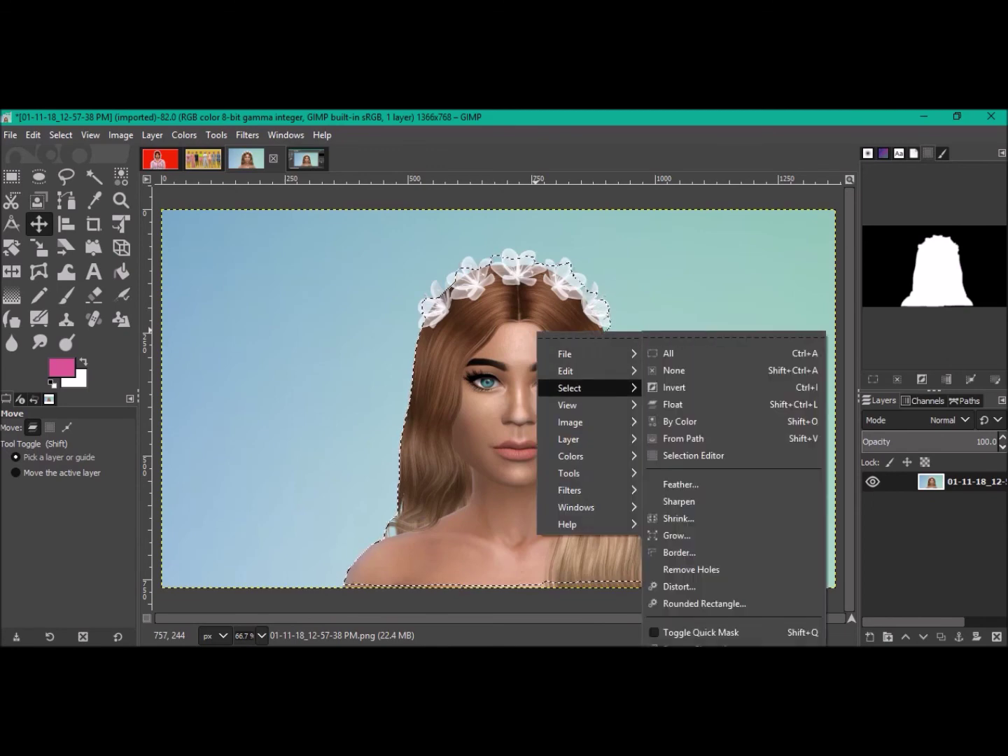
click(674, 388)
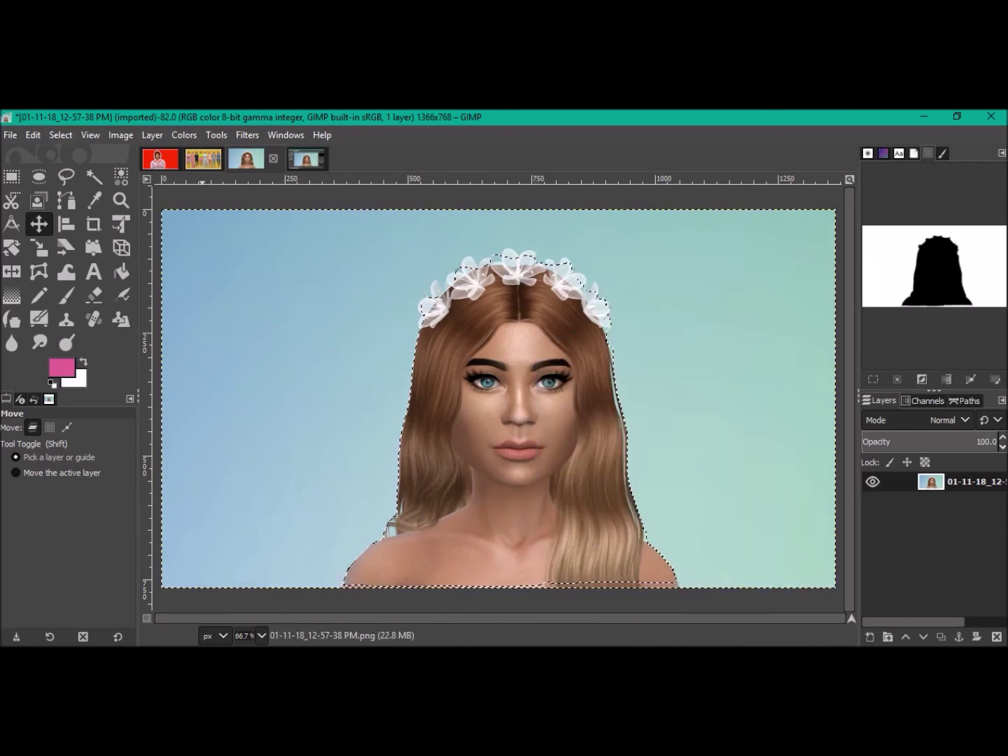
click(152, 135)
mouse_move(231, 319)
click(357, 320)
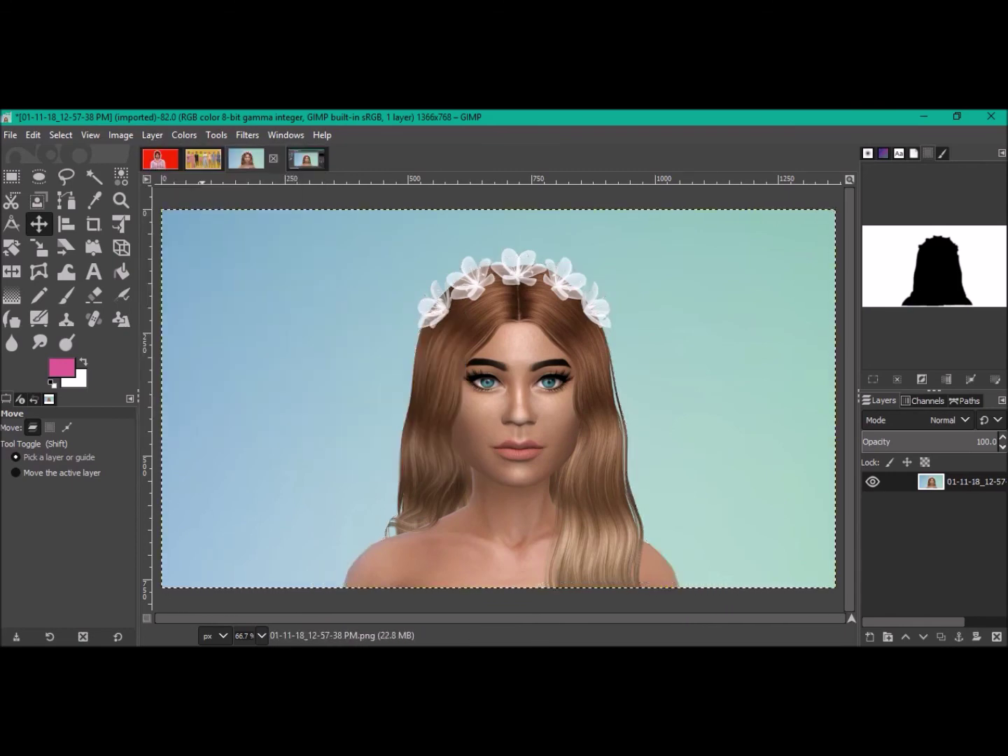
Make the selected background around the portrait transparent with Color to Alpha
click(152, 136)
mouse_move(230, 320)
click(375, 354)
click(297, 408)
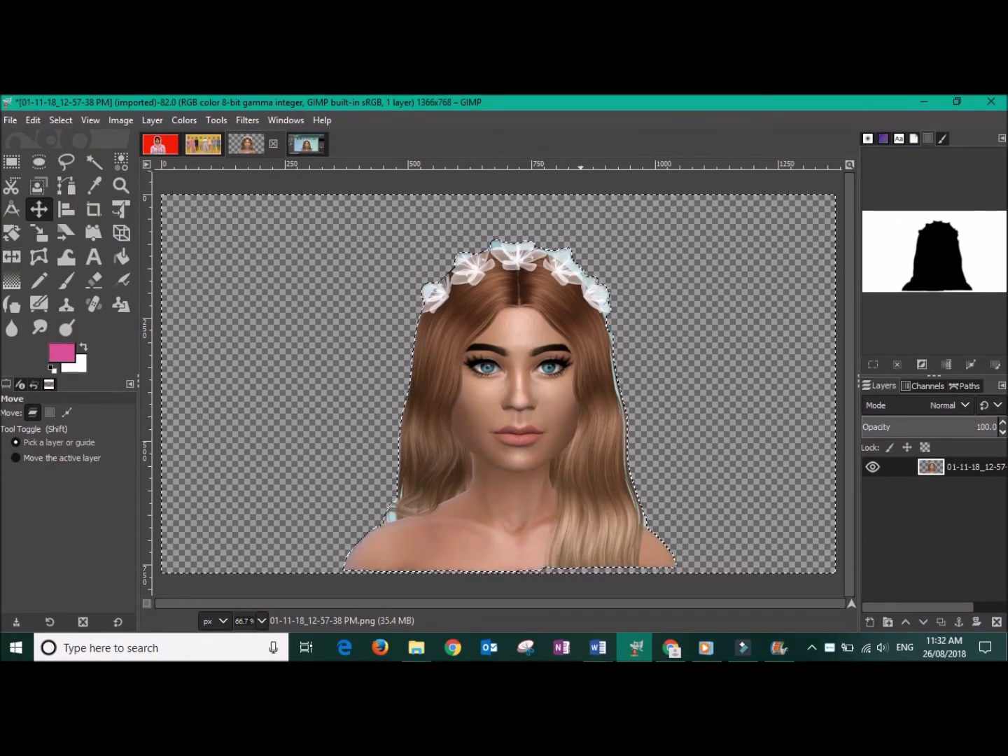
Export the cutout to the Desktop as 01-11-18_12-57-38 PM.png with the default PNG options
key(alt+f)
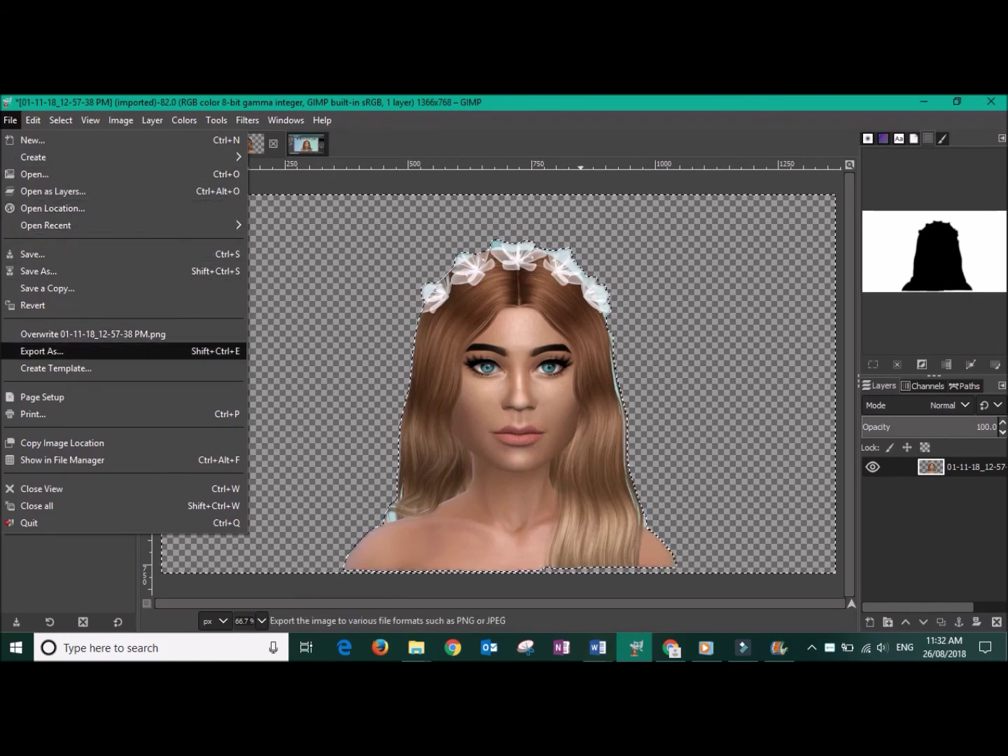
key(Return)
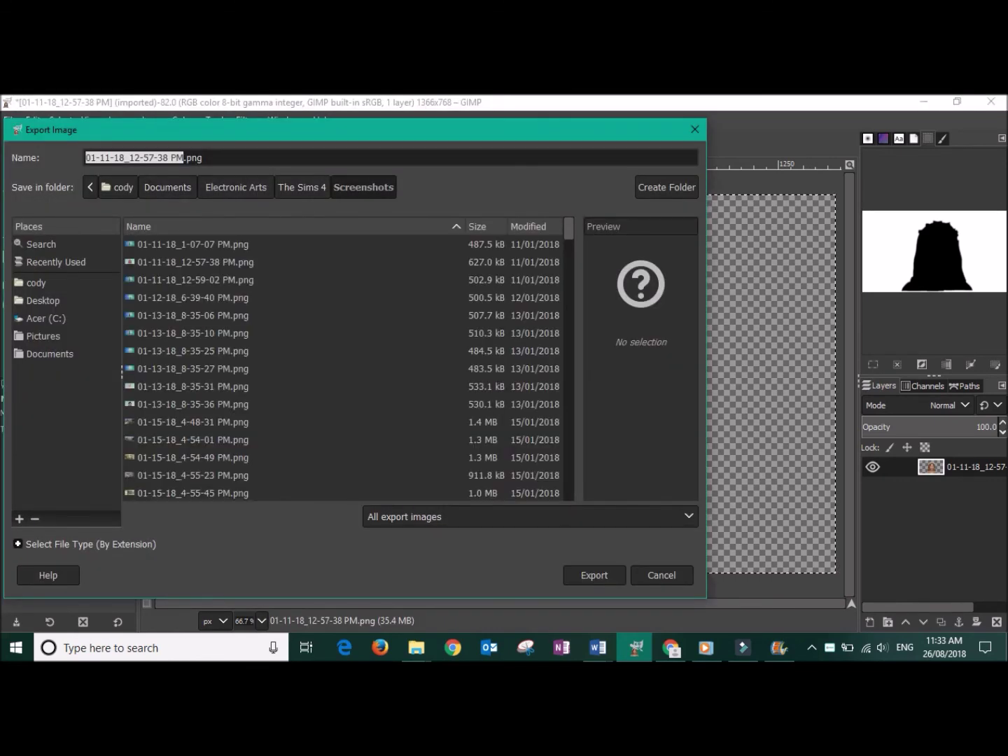
click(43, 301)
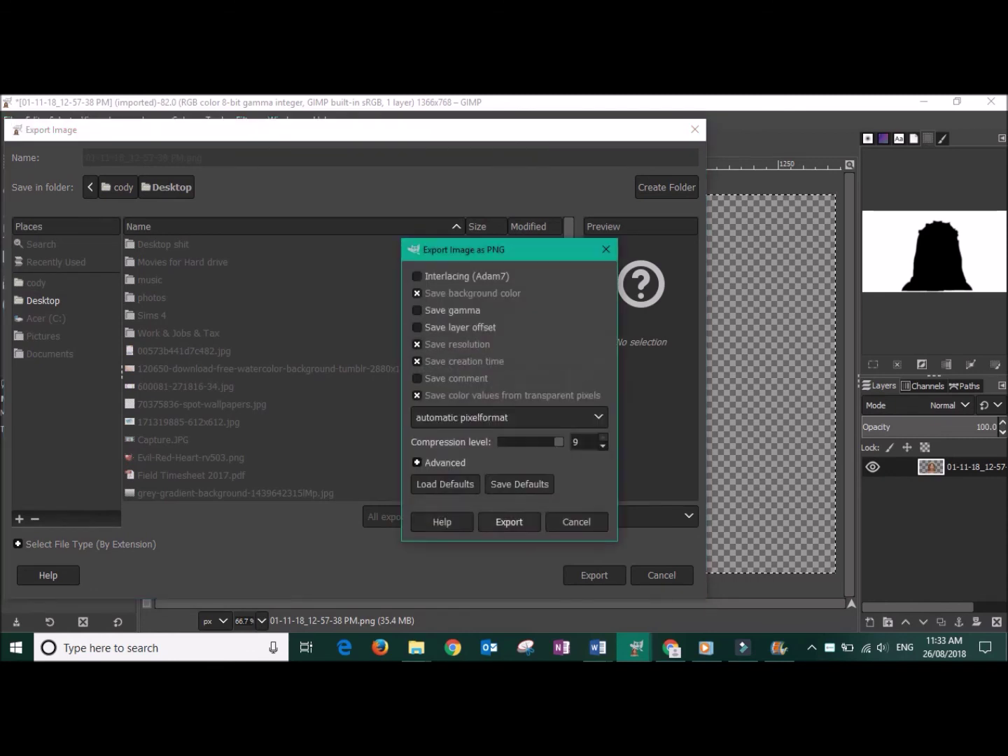
key(Return)
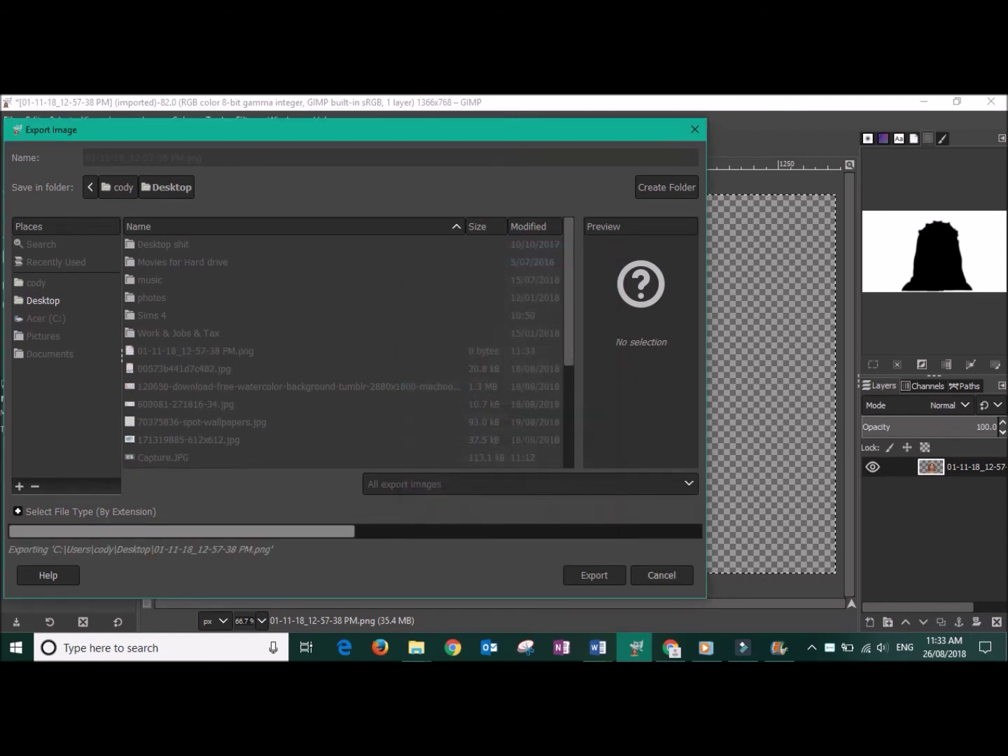